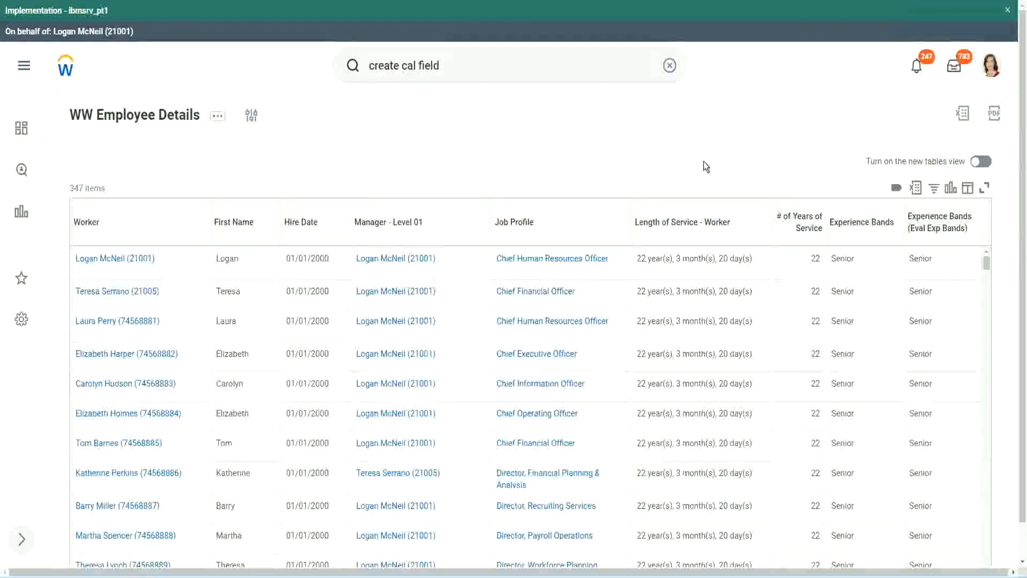
- Copy the name of the calculated field CF-WW-Eval Exp-Derive Experience Bands from Years of Service
{"action": "left_click", "coordinate": [890, 253]}
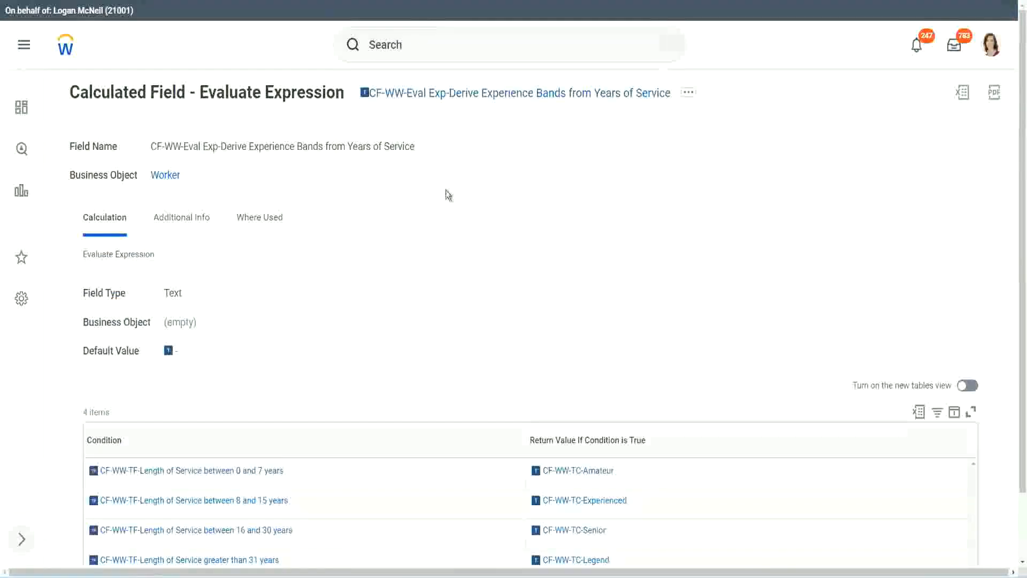
{"action": "right_click", "coordinate": [446, 100]}
{"action": "left_click", "coordinate": [481, 160]}
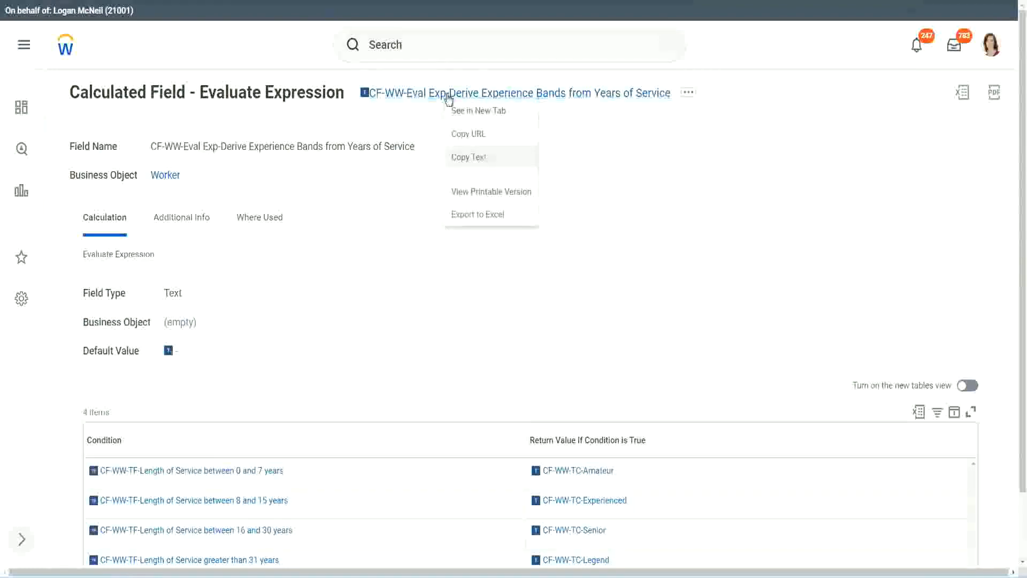
- Search for "create calc field" and open the Create Calculated Field task
{"action": "left_click", "coordinate": [430, 48]}
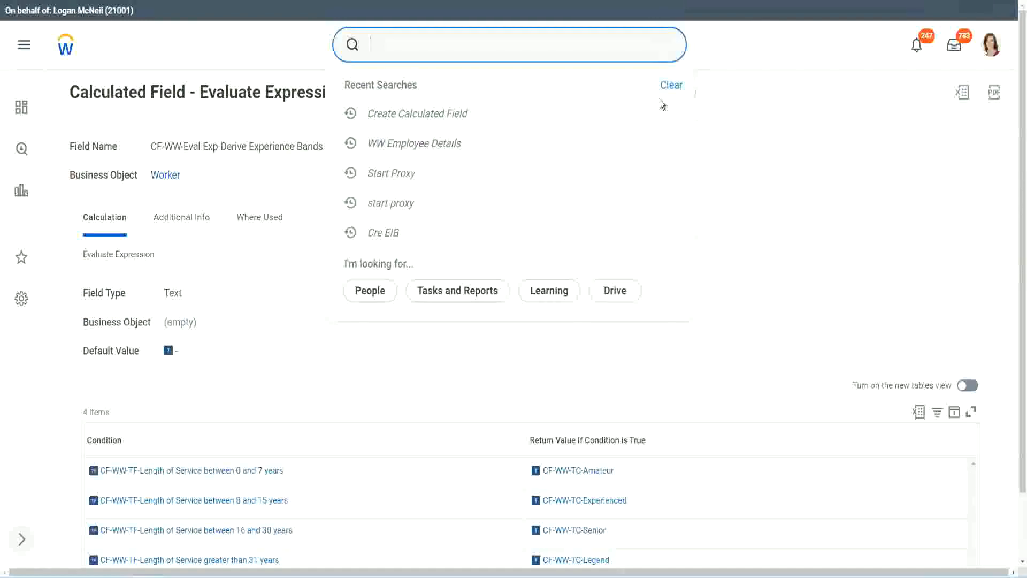
{"action": "left_click", "coordinate": [659, 99]}
{"action": "left_click", "coordinate": [406, 40]}
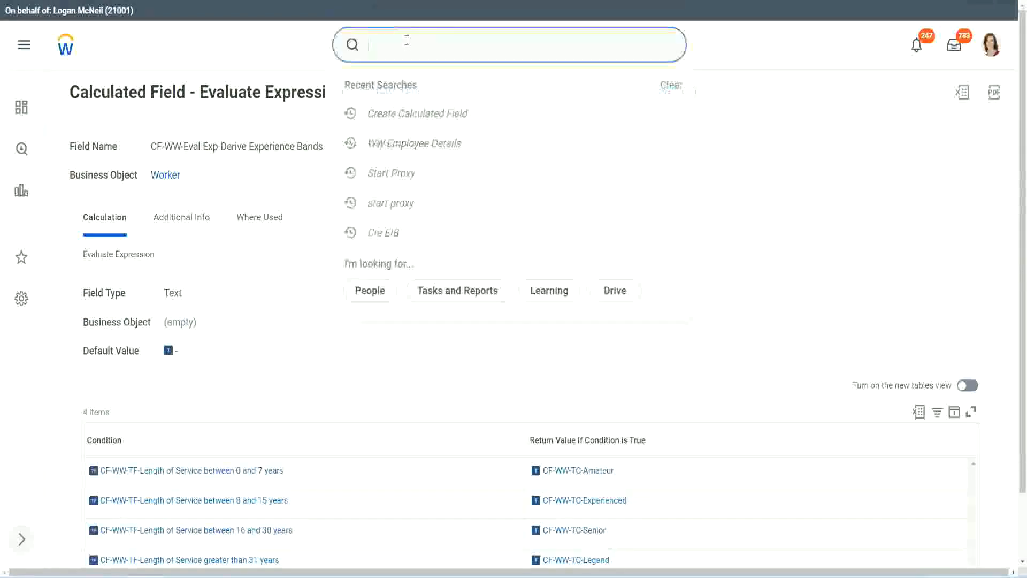
{"action": "type", "text": "create calc"}
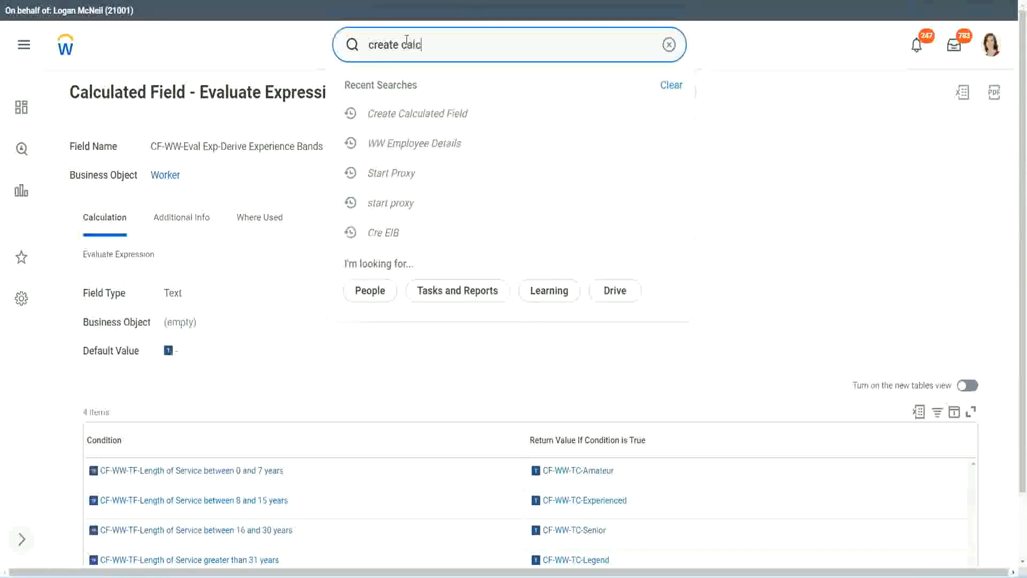
{"action": "type", "text": " field"}
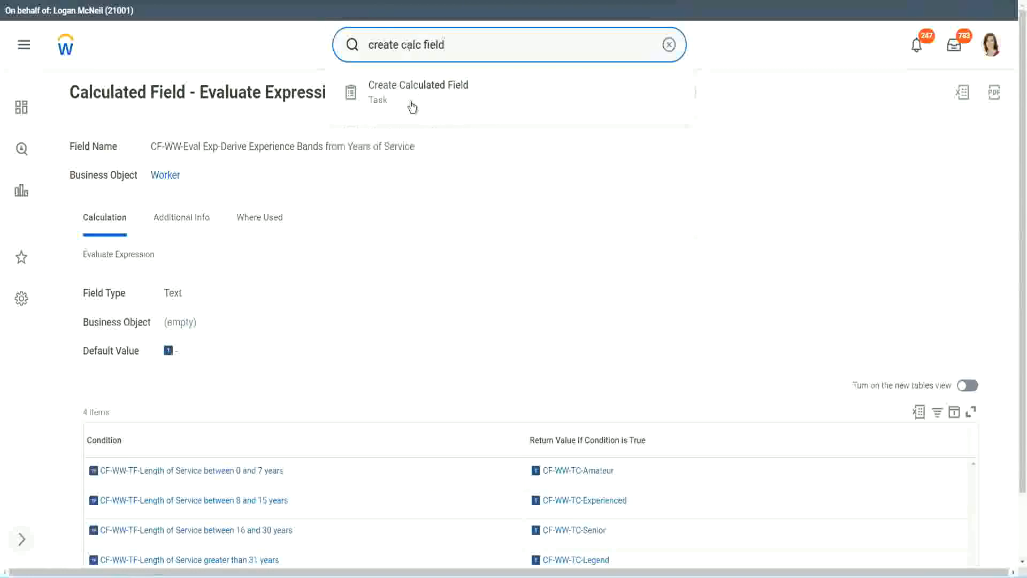
{"action": "left_click", "coordinate": [425, 100]}
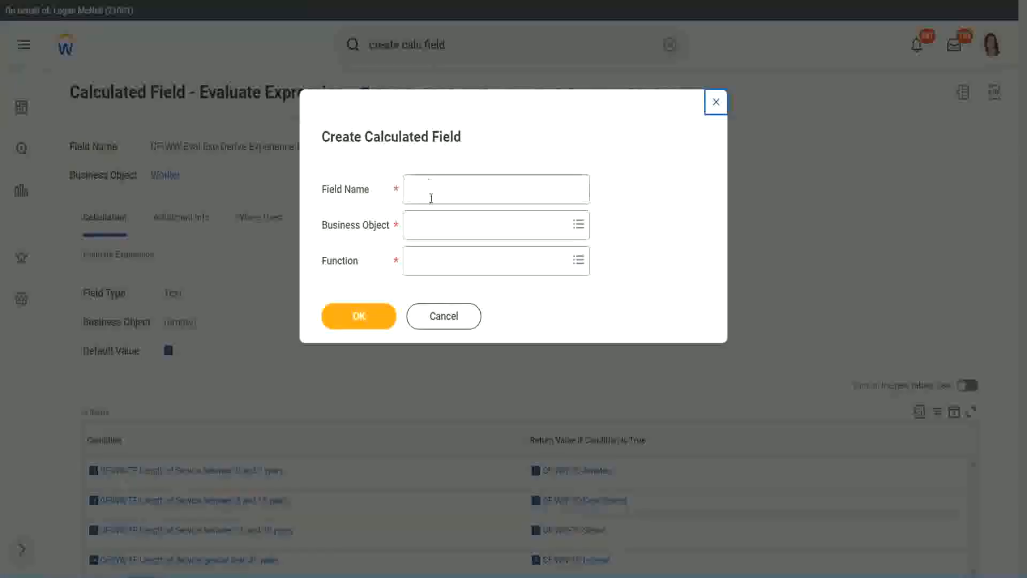
- Name the calculated field "CF-WW-LRB-Identify Experience Bands from years of Service"
{"action": "left_click", "coordinate": [432, 191]}
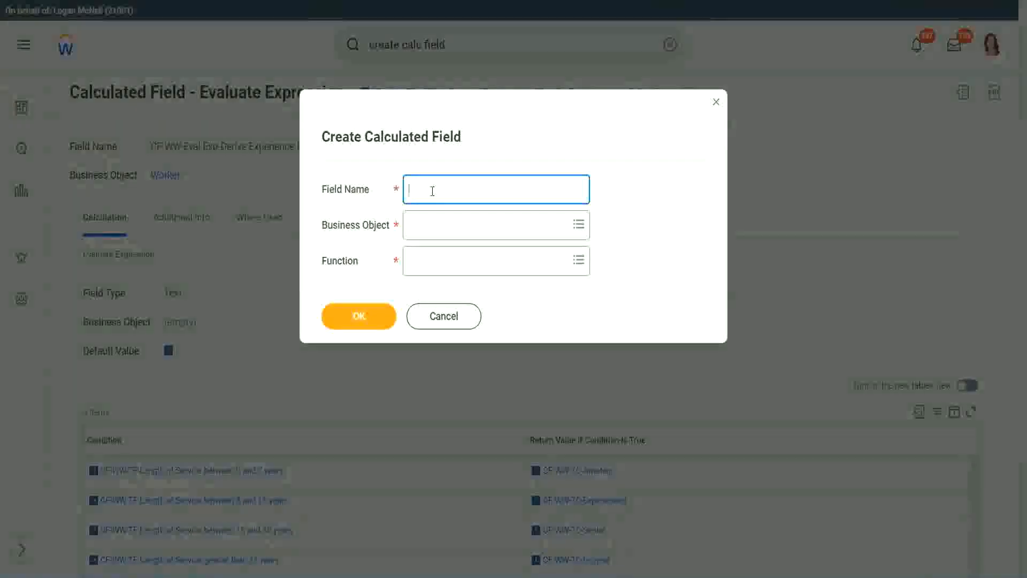
{"action": "type", "text": "CF"}
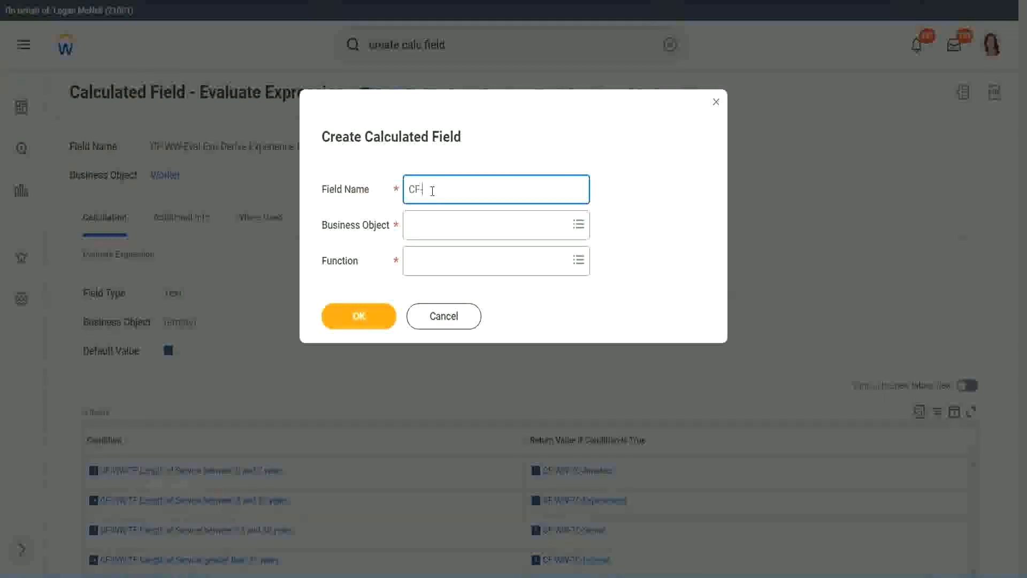
{"action": "type", "text": "-WW"}
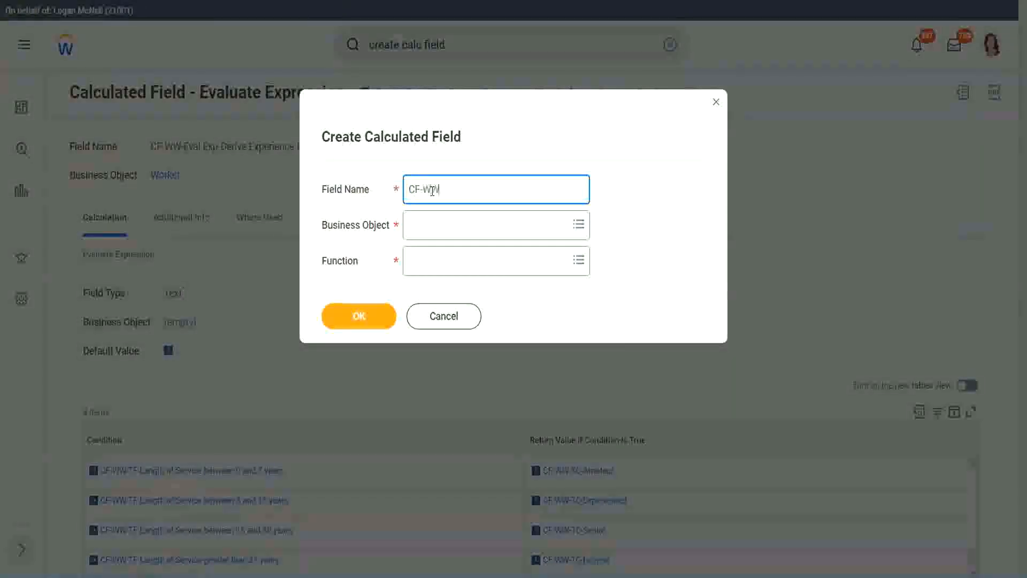
{"action": "type", "text": "-IRB"}
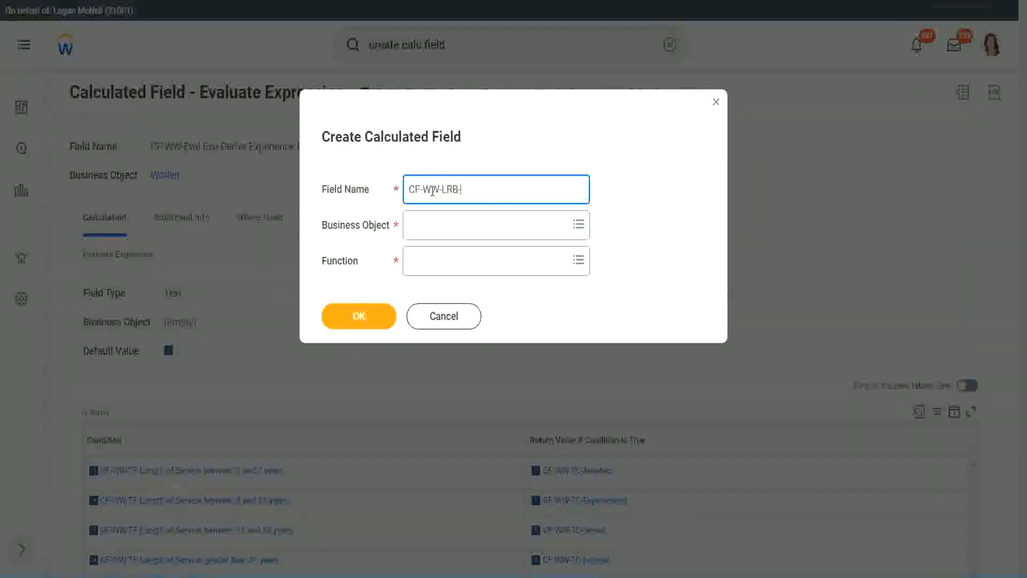
{"action": "type", "text": "-Identify Exe"}
{"action": "key", "text": "BackSpace"}
{"action": "type", "text": "perience"}
{"action": "key", "text": "BackSpace"}
{"action": "type", "text": "e Bands fro"}
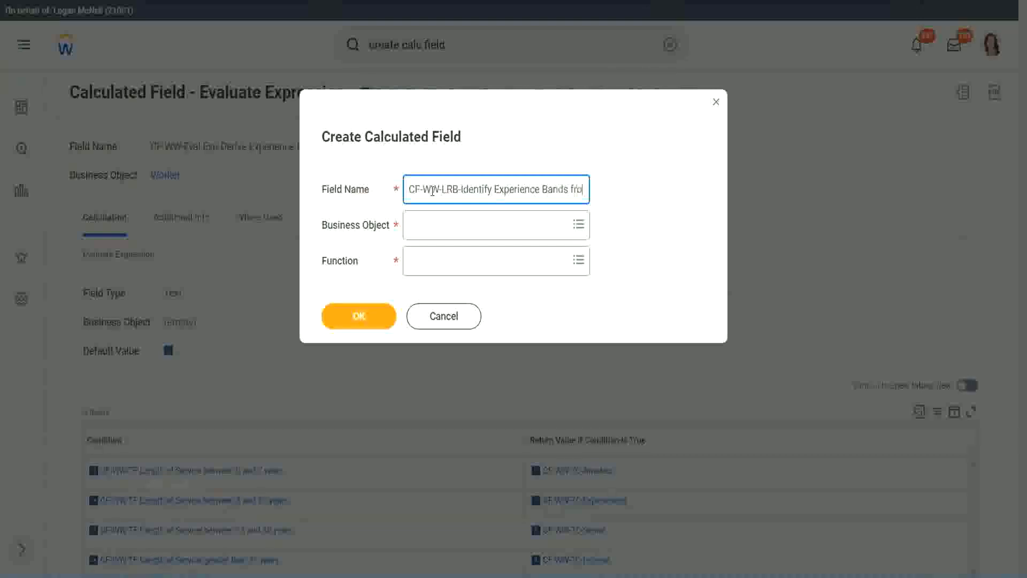
{"action": "type", "text": "m years of Service"}
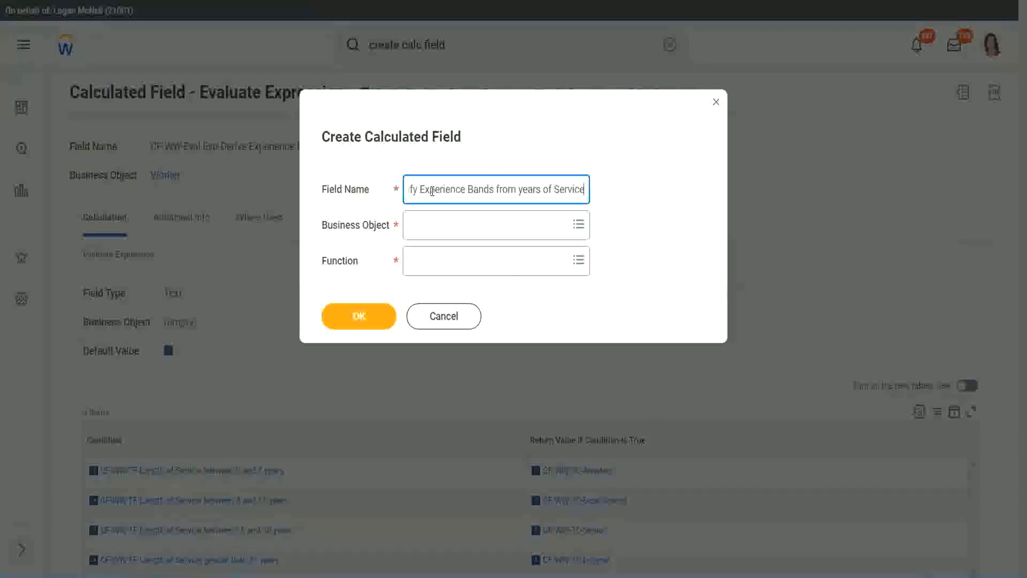
{"action": "key", "text": "Tab"}
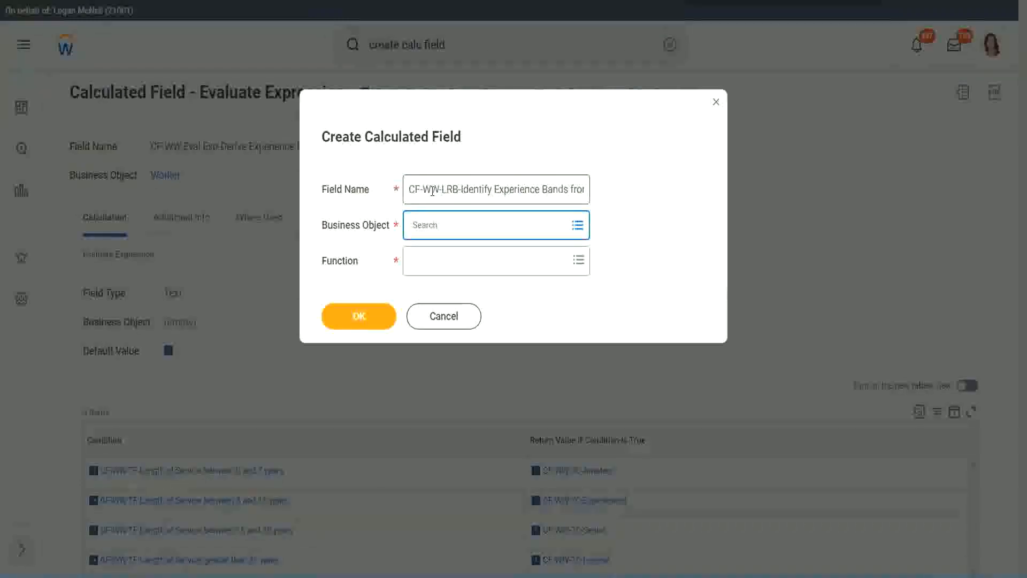
- Set the business object to Worker and the function to Lookup Range Band, and confirm the new calculated field
{"action": "type", "text": "worker"}
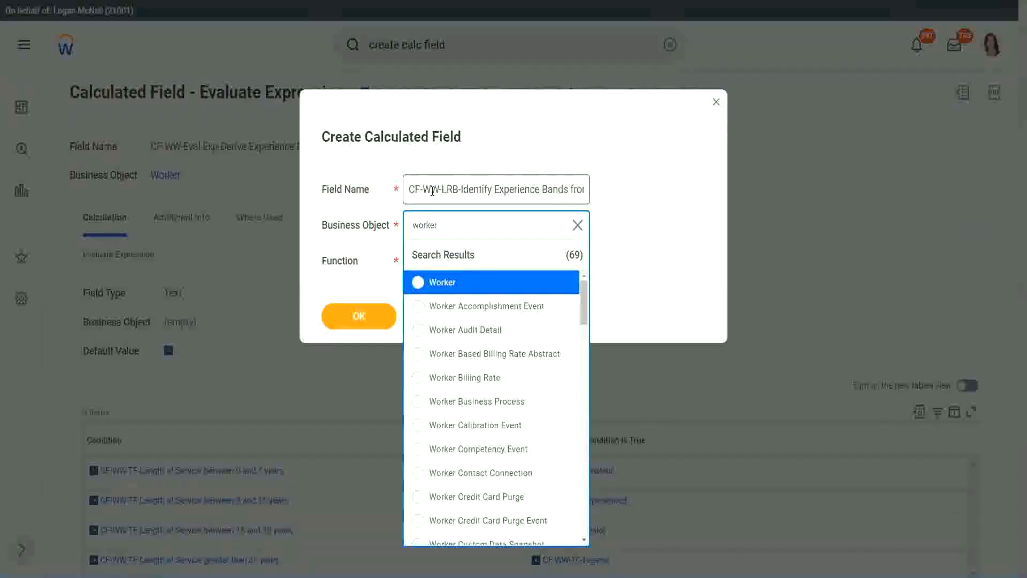
{"action": "key", "text": "Return"}
{"action": "type", "text": "lrb"}
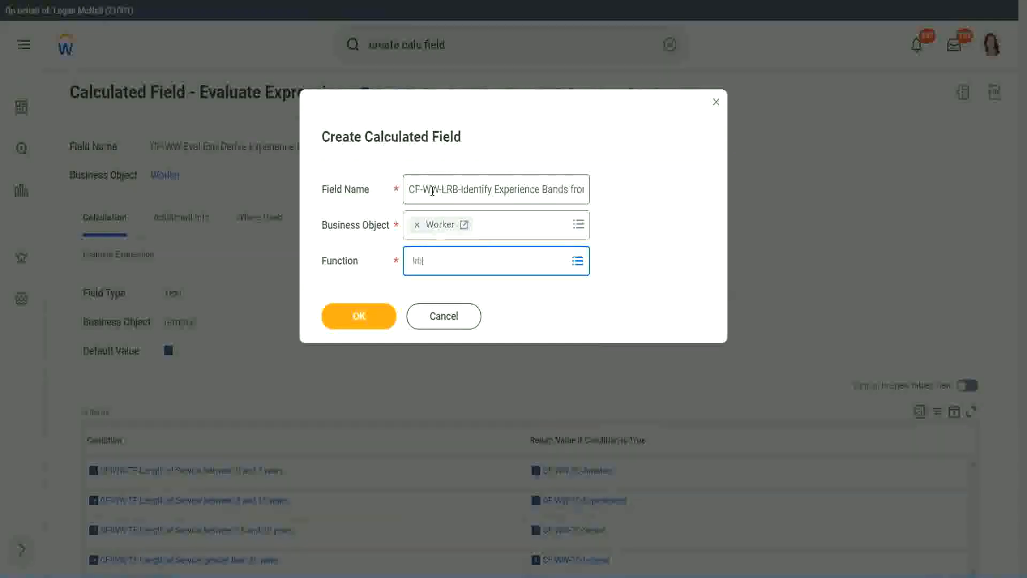
{"action": "key", "text": "Return"}
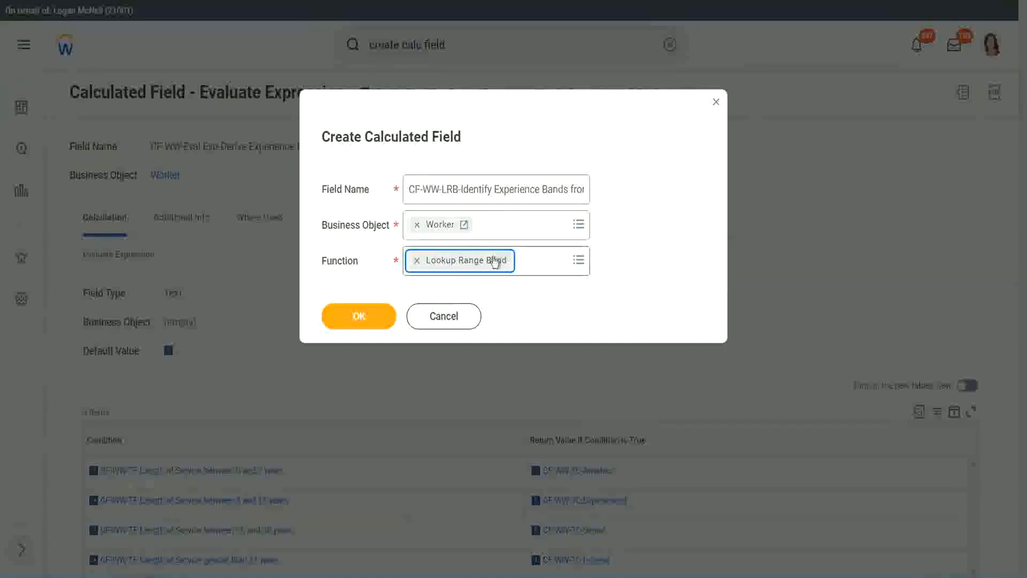
{"action": "left_click", "coordinate": [368, 316]}
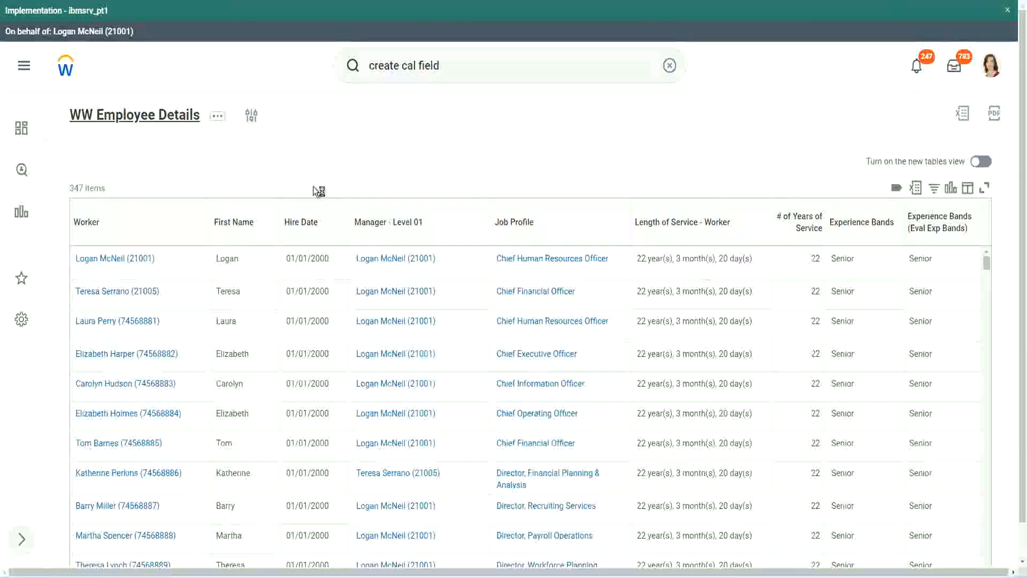
- Copy the field name CF-WW-Convert Text To Number-Number of Years from Length of Service from the WW Employee Details definition and use it as source field
{"action": "left_click", "coordinate": [371, 332]}
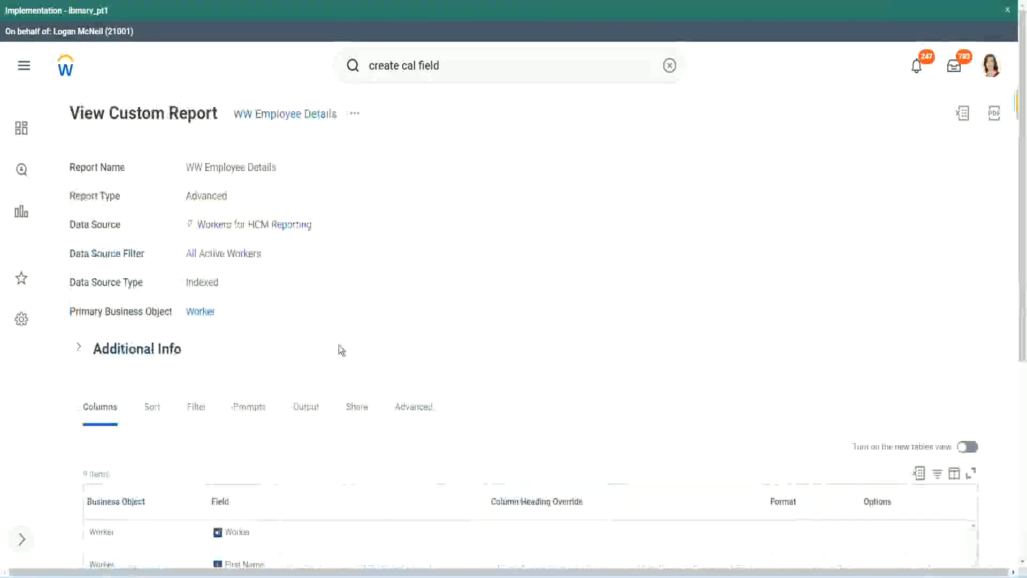
{"action": "scroll", "coordinate": [343, 348], "scroll_direction": "down", "scroll_amount": 5}
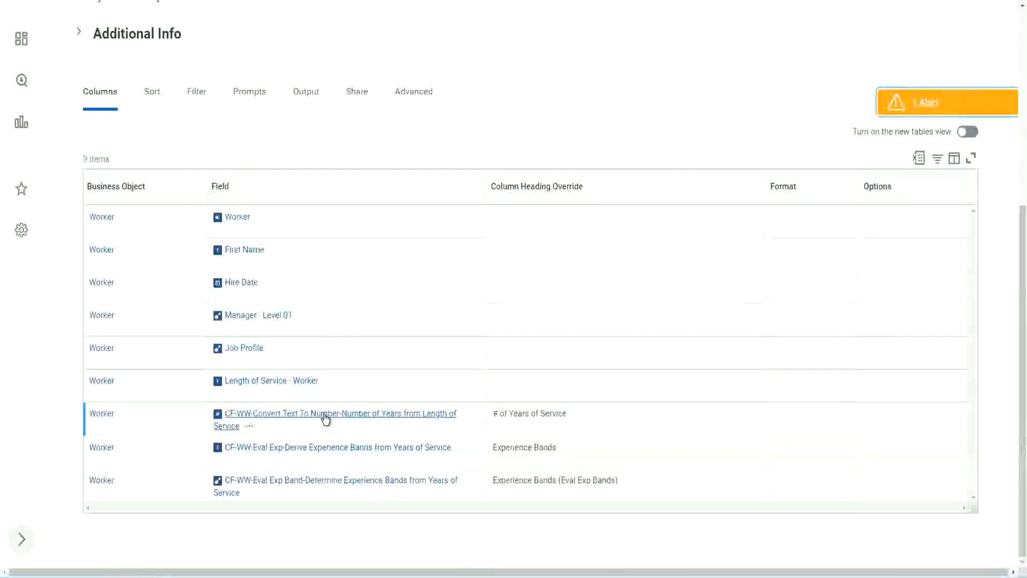
{"action": "right_click", "coordinate": [324, 421]}
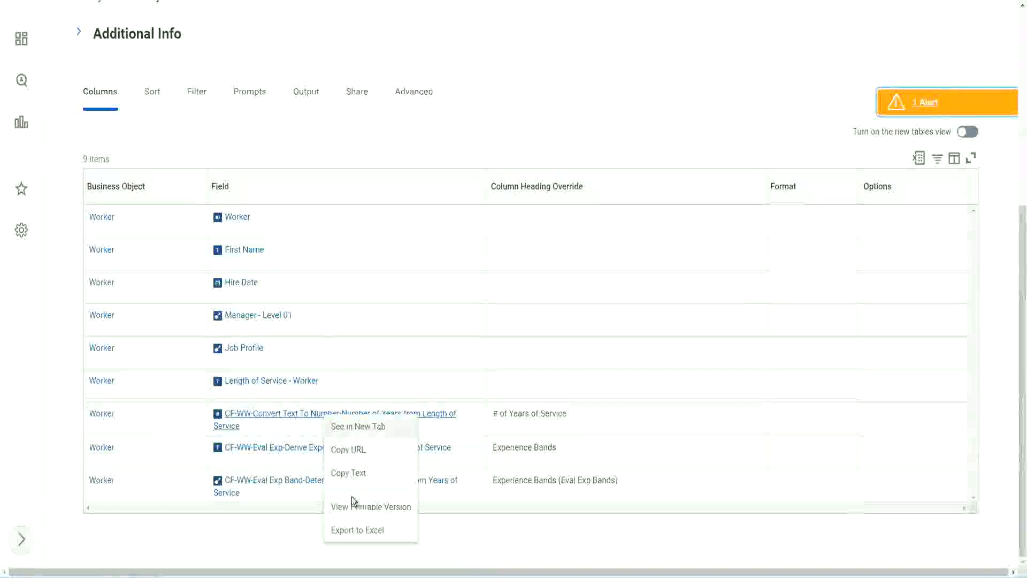
{"action": "left_click", "coordinate": [351, 474]}
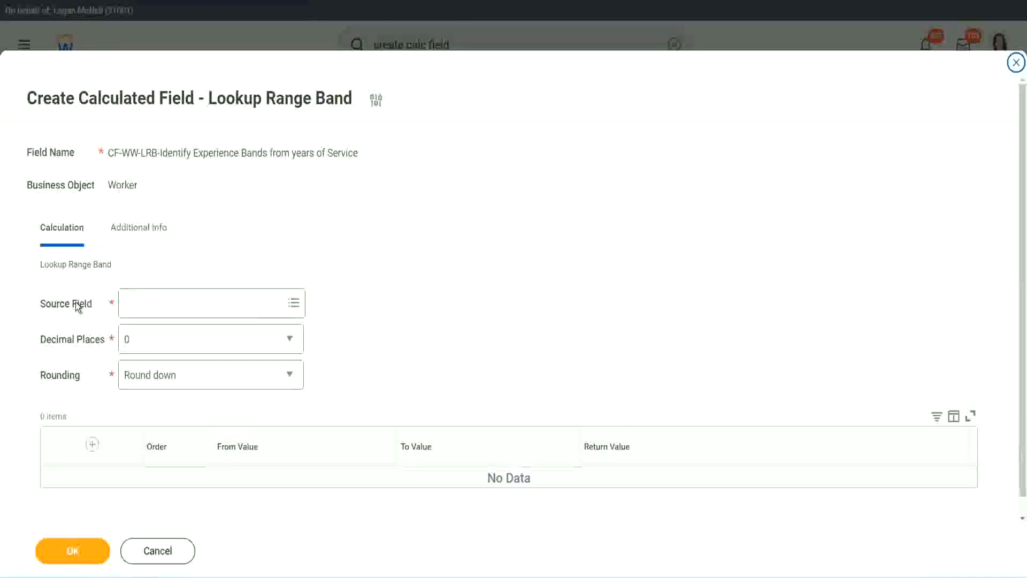
{"action": "left_click", "coordinate": [159, 303]}
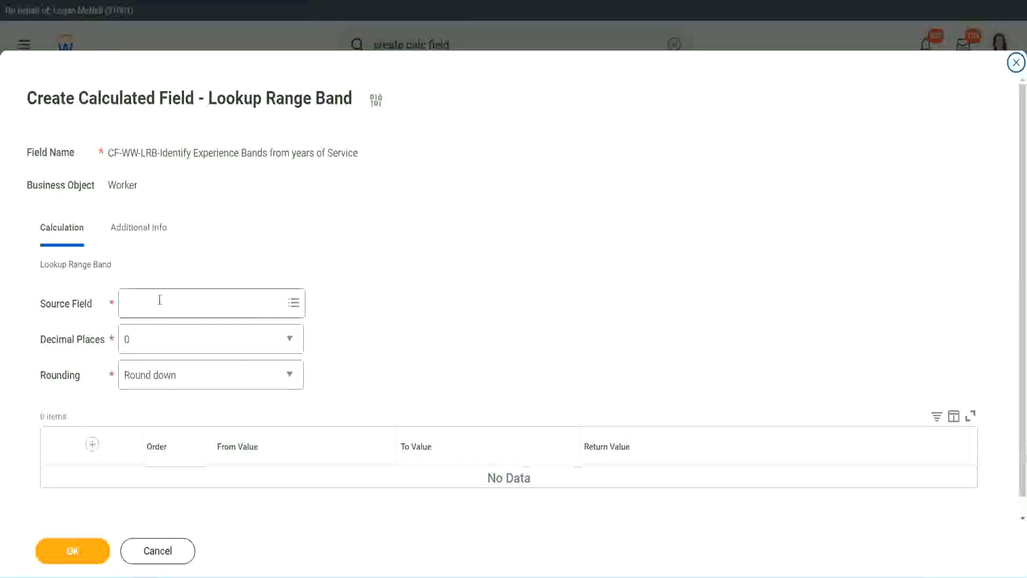
{"action": "key", "text": "Return"}
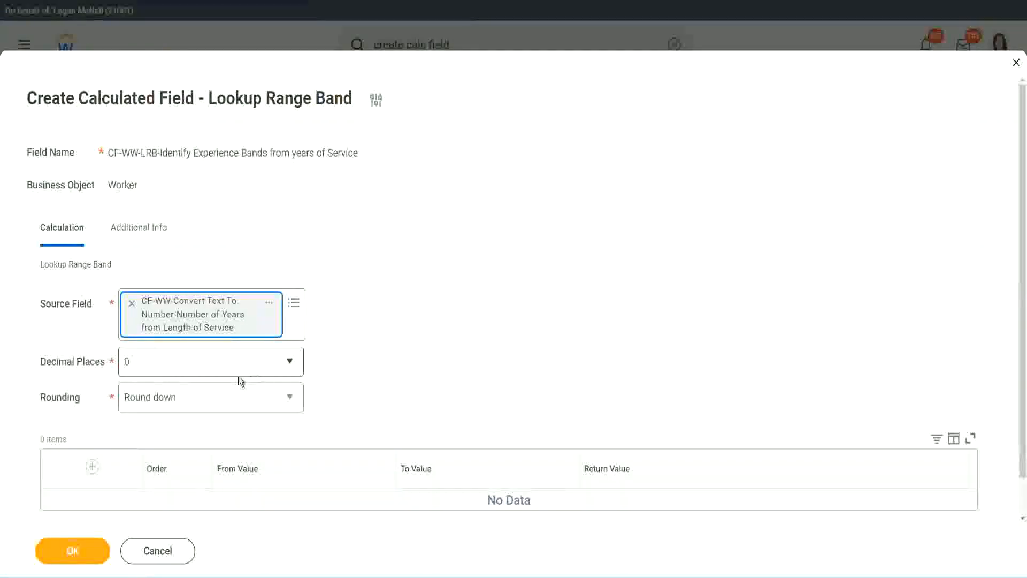
- Keep the decimal places at 0 and set the rounding method to Round
{"action": "left_click", "coordinate": [200, 368]}
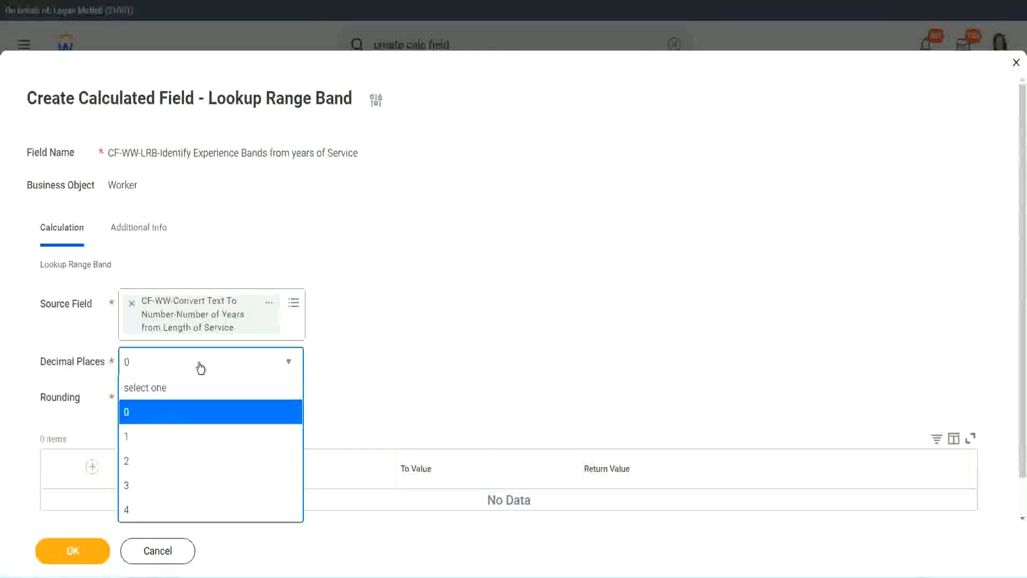
{"action": "left_click", "coordinate": [130, 417]}
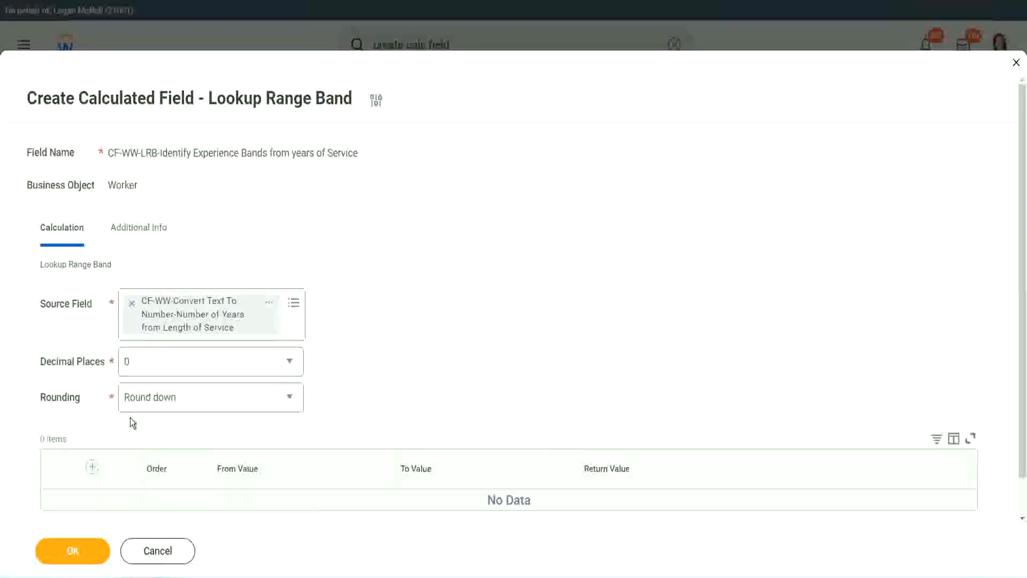
{"action": "left_click", "coordinate": [165, 401]}
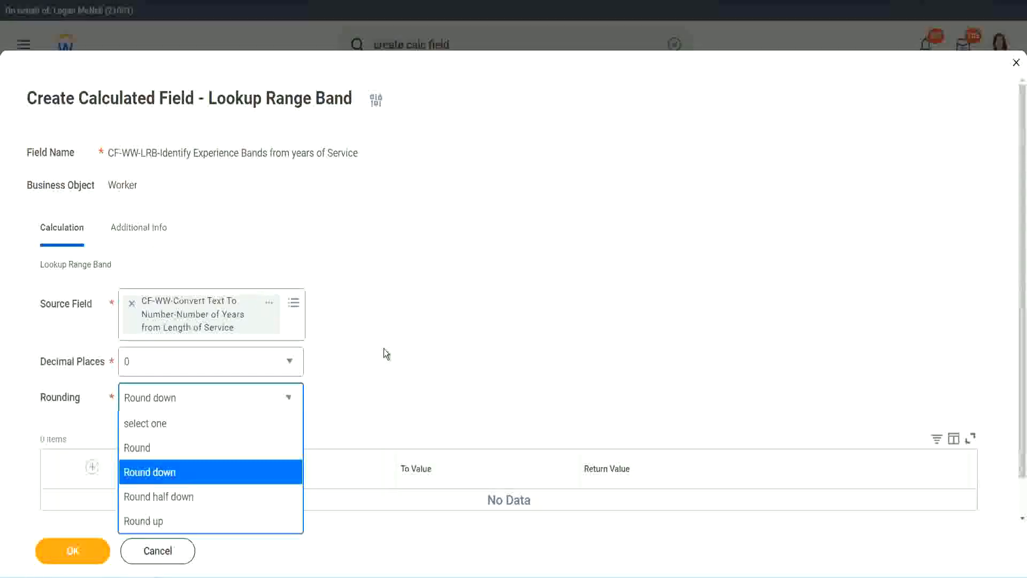
{"action": "left_click", "coordinate": [361, 393]}
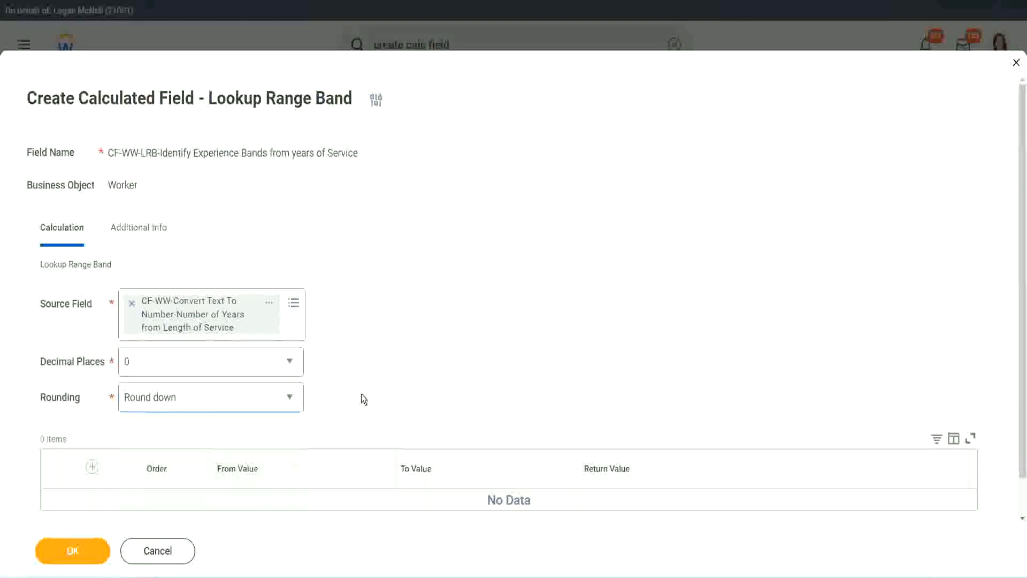
{"action": "left_click", "coordinate": [177, 402]}
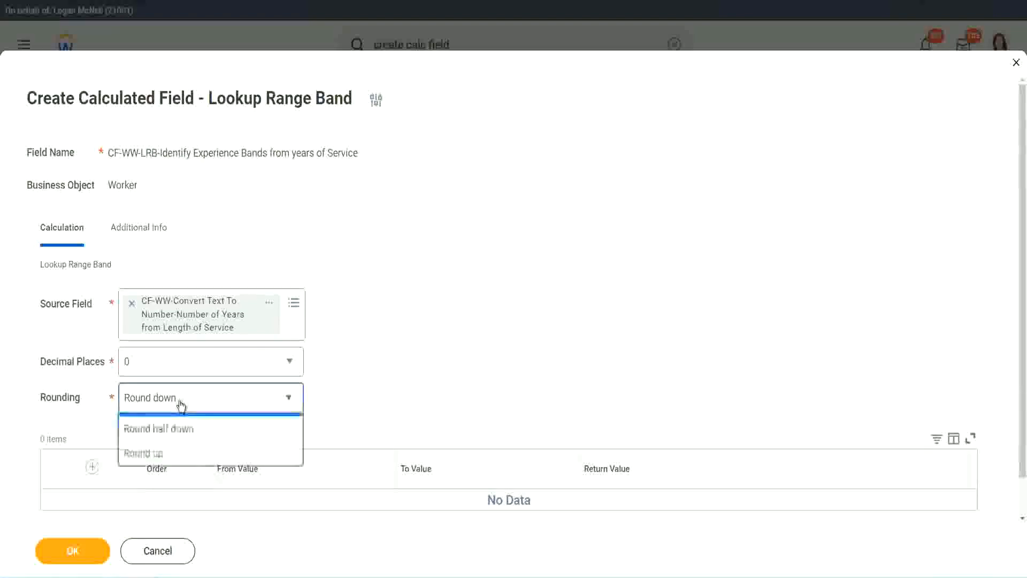
{"action": "left_click", "coordinate": [172, 448]}
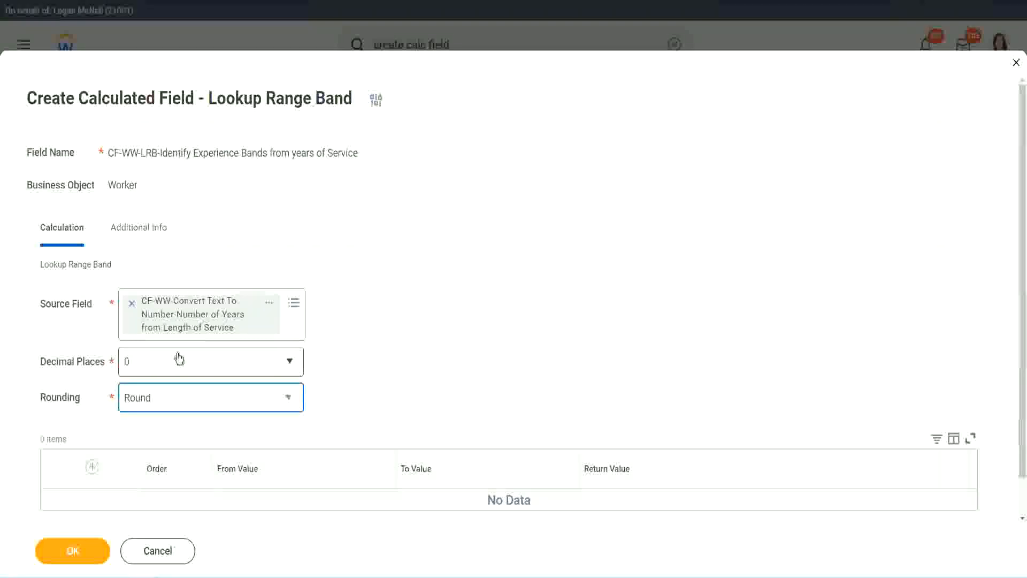
- Add a range band row with From Value 0 and To Value 7
{"action": "left_click", "coordinate": [94, 467]}
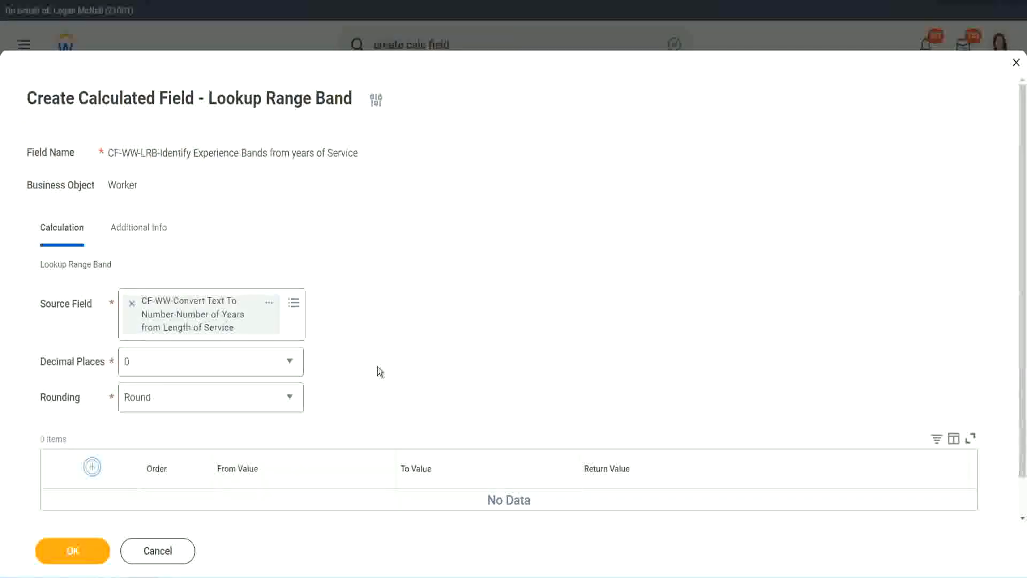
{"action": "scroll", "coordinate": [427, 318], "scroll_direction": "down", "scroll_amount": 2}
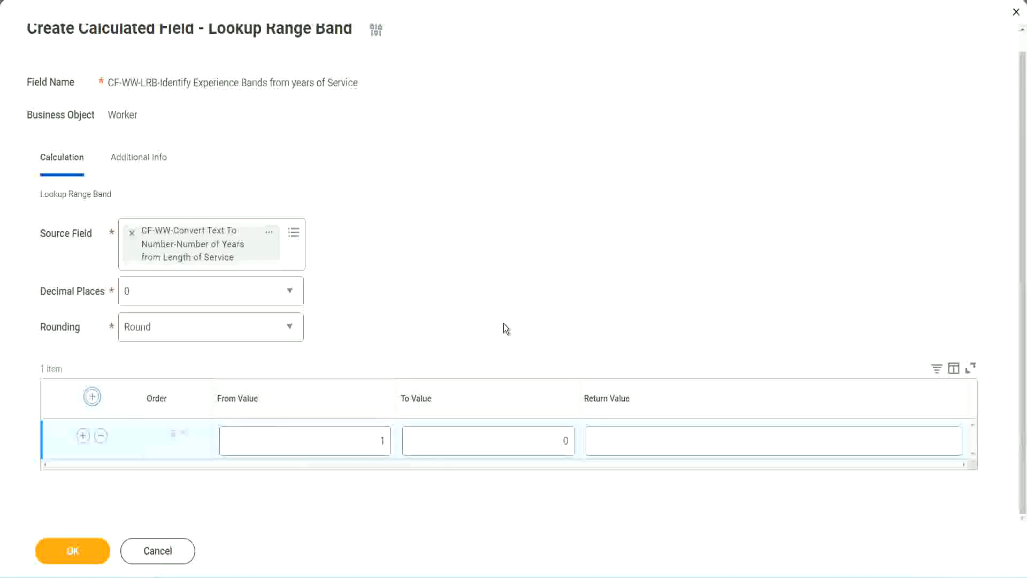
{"action": "left_click", "coordinate": [375, 444]}
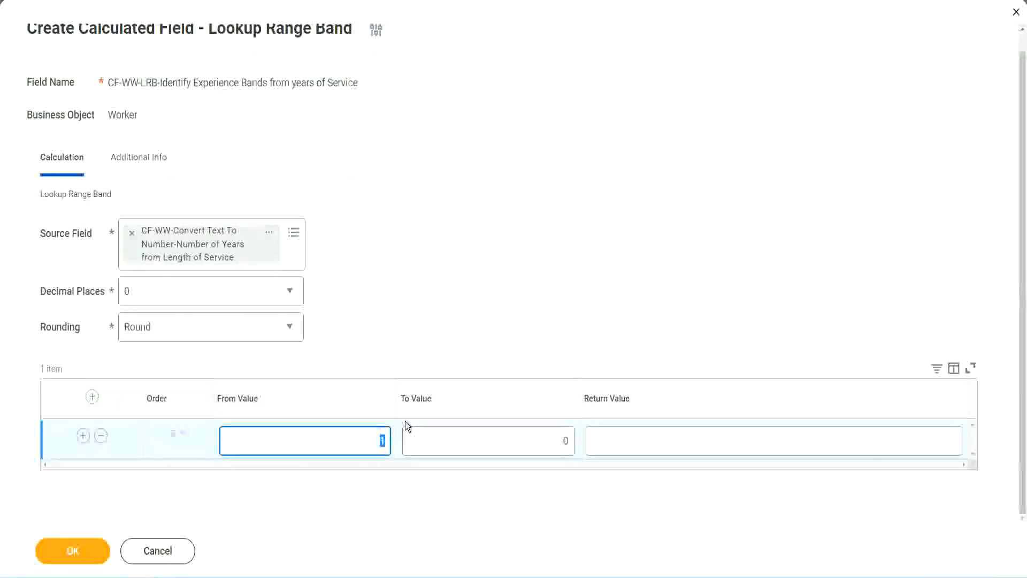
{"action": "key", "text": "Tab"}
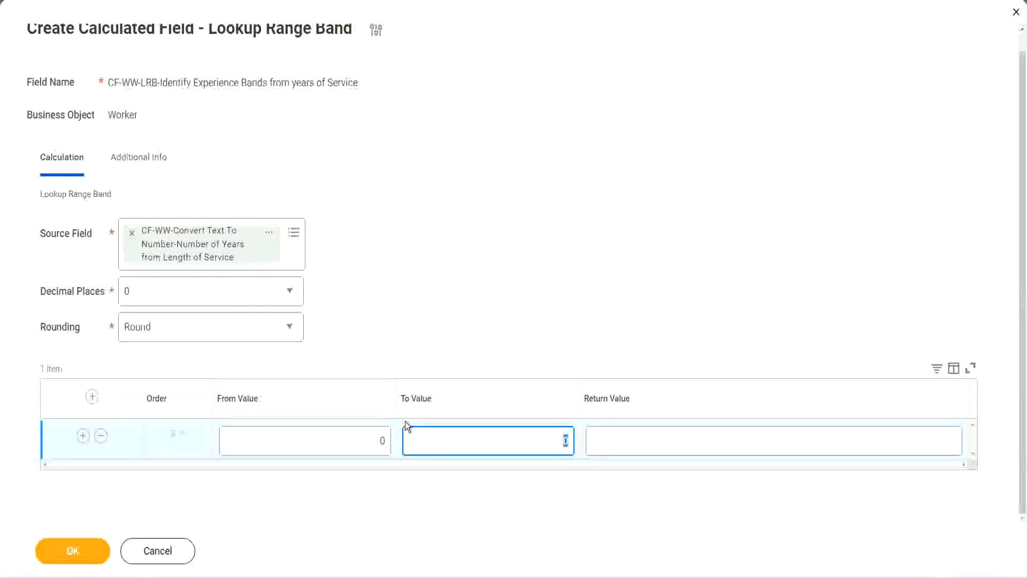
{"action": "type", "text": "7"}
{"action": "key", "text": "Tab"}
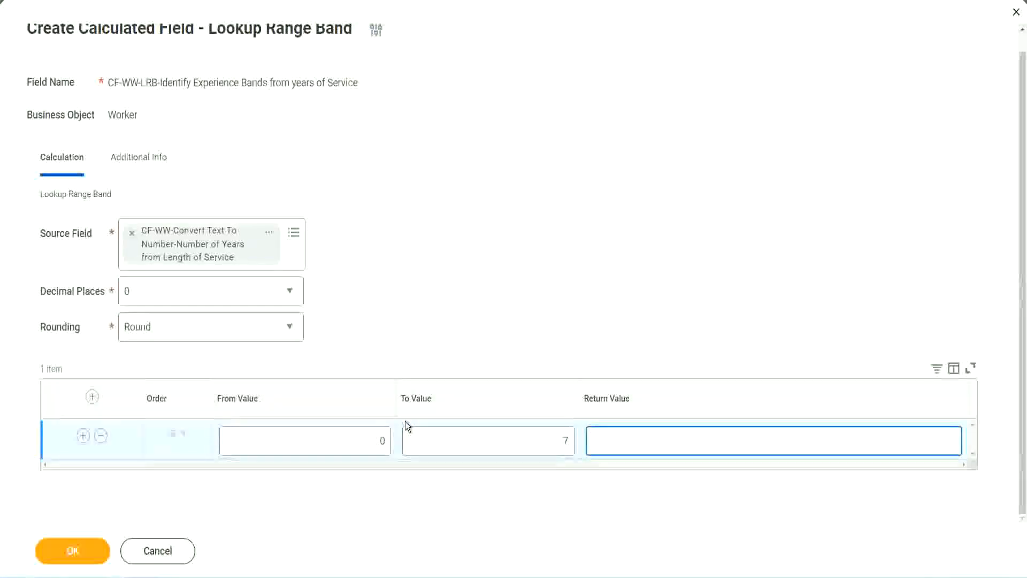
- Set the return value of the 0 to 7 range band to Amateur
{"action": "type", "text": "Amateur"}
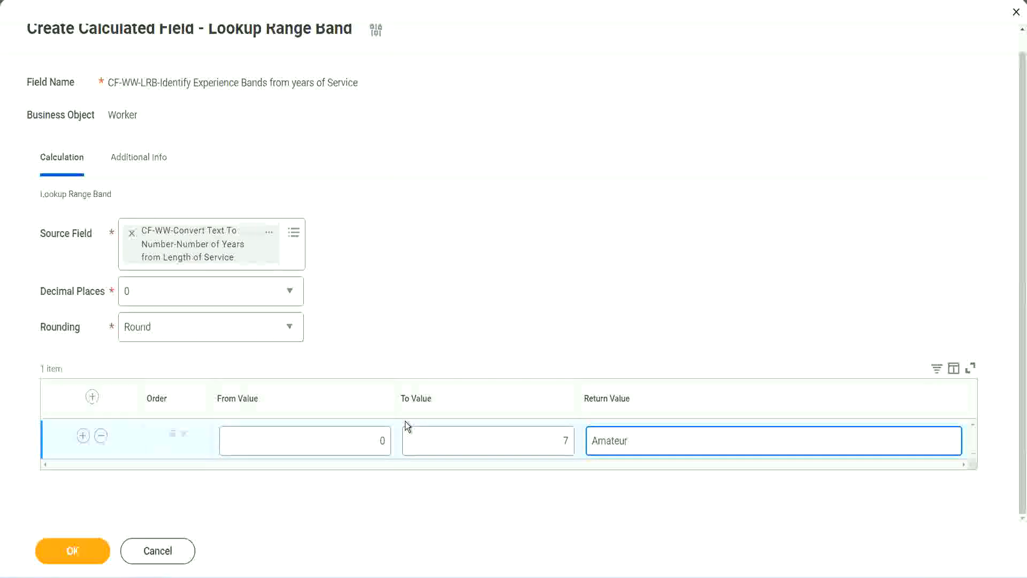
{"action": "left_click", "coordinate": [355, 449]}
{"action": "left_click", "coordinate": [550, 432]}
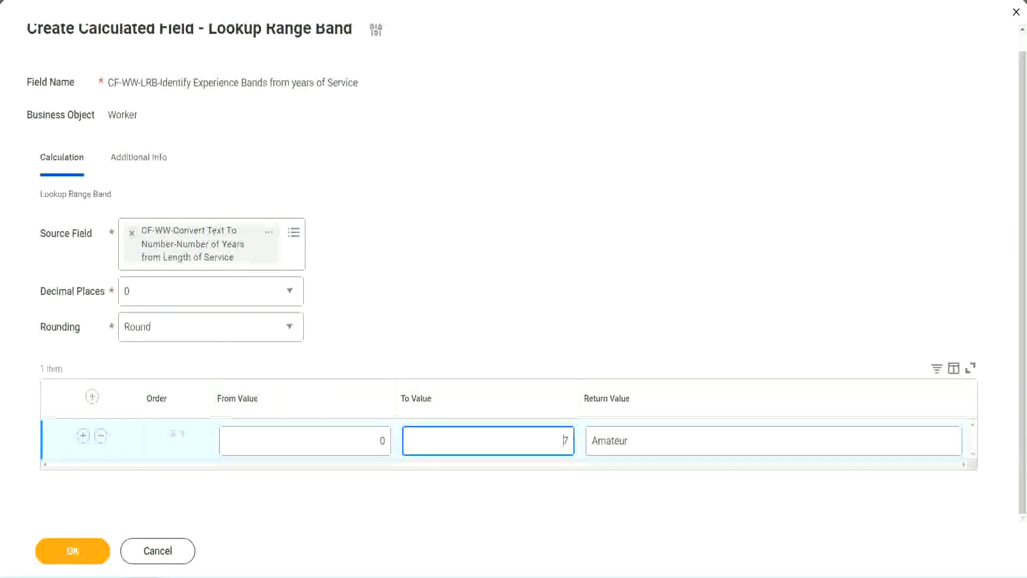
{"action": "left_click_drag", "start_coordinate": [430, 374], "coordinate": [257, 266]}
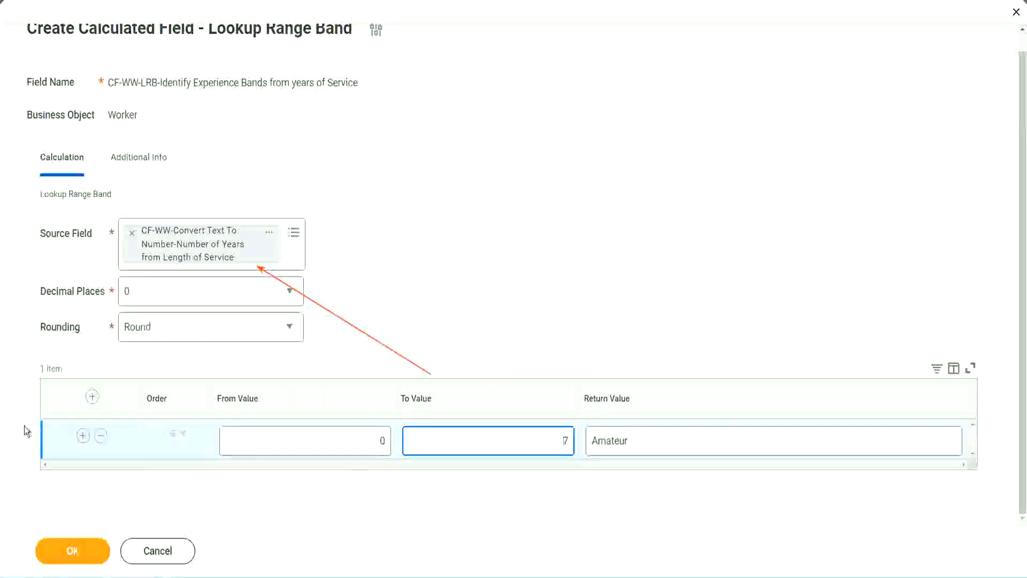
- Add a second range band row from 8 to 15 with the return value Experienced
{"action": "left_click", "coordinate": [82, 436]}
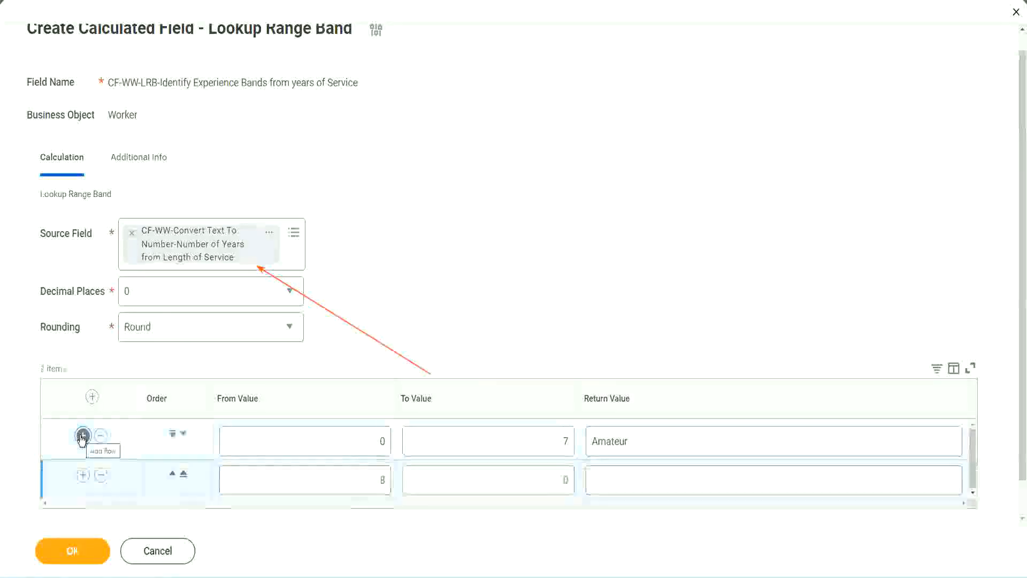
{"action": "left_click", "coordinate": [387, 481]}
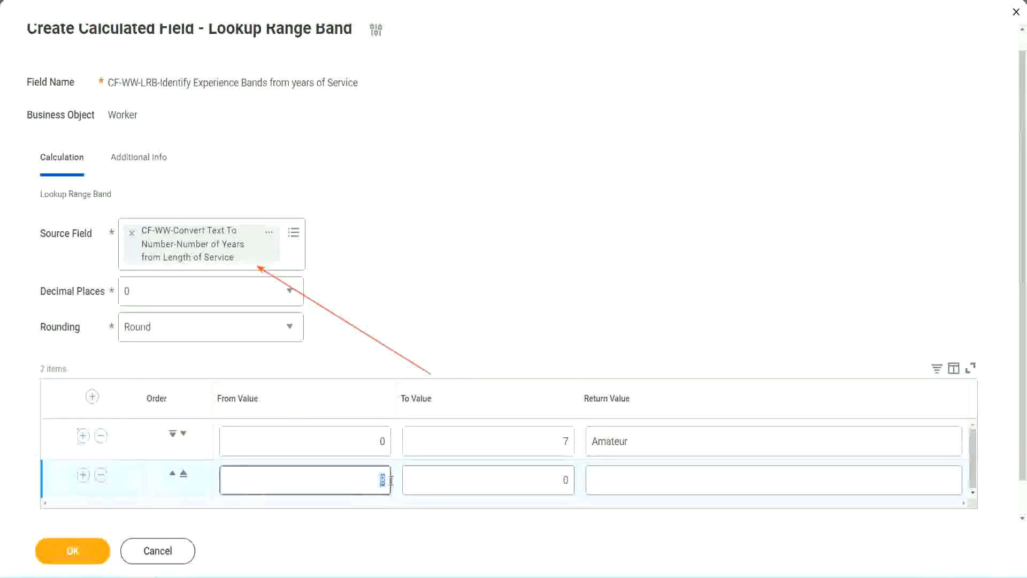
{"action": "left_click", "coordinate": [373, 446]}
{"action": "left_click", "coordinate": [559, 444]}
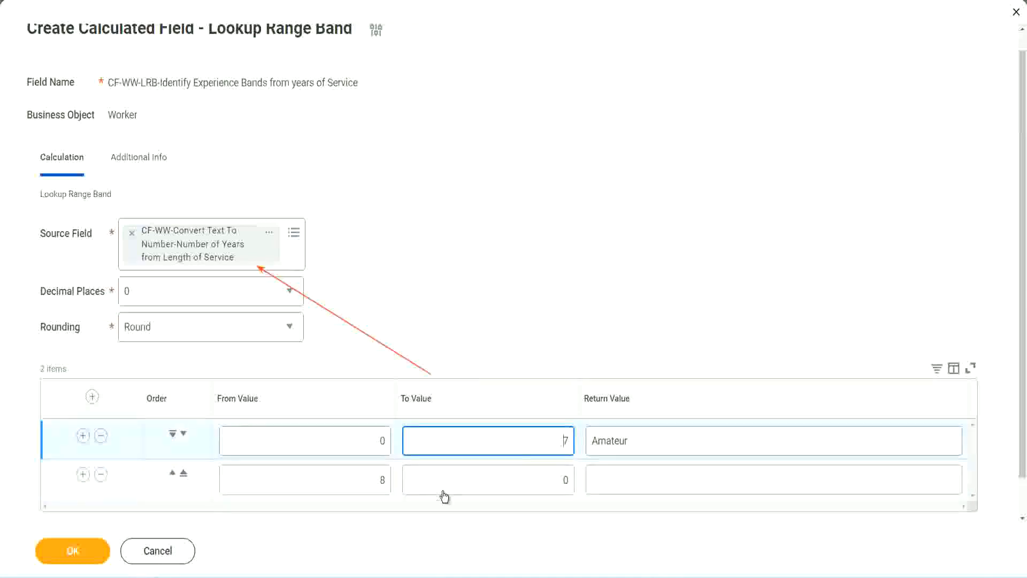
{"action": "left_click", "coordinate": [364, 482]}
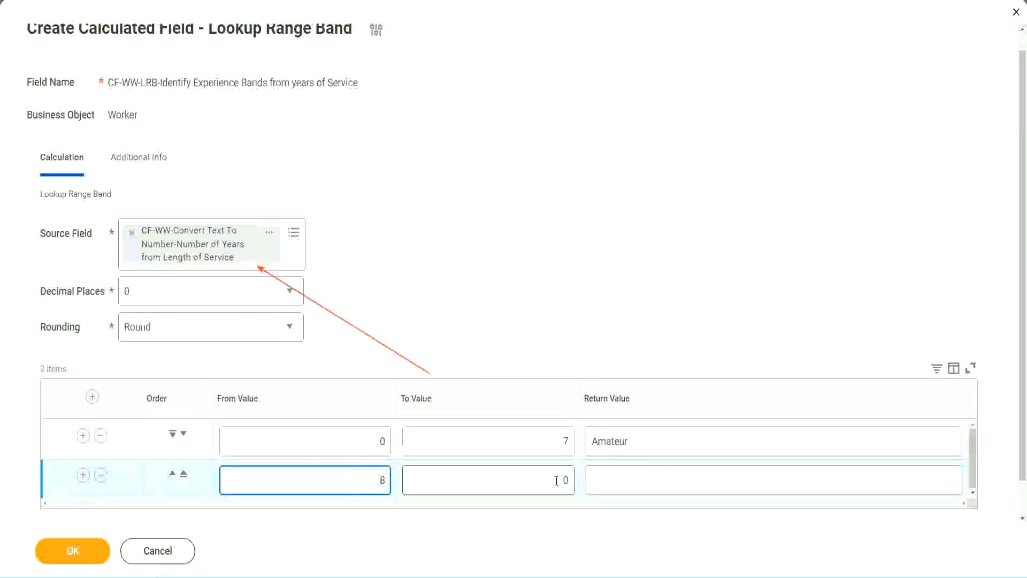
{"action": "left_click", "coordinate": [557, 481]}
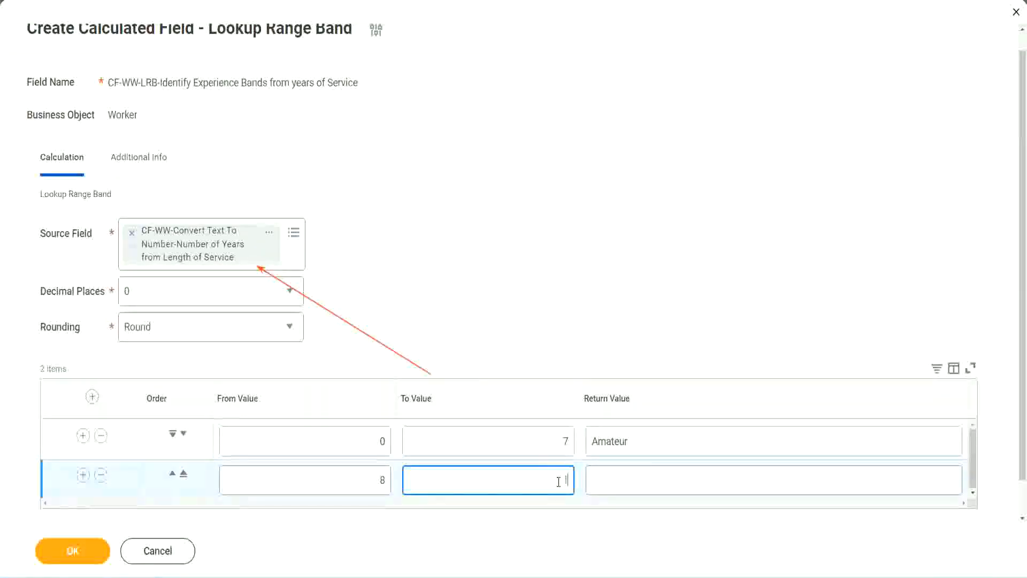
{"action": "type", "text": "15"}
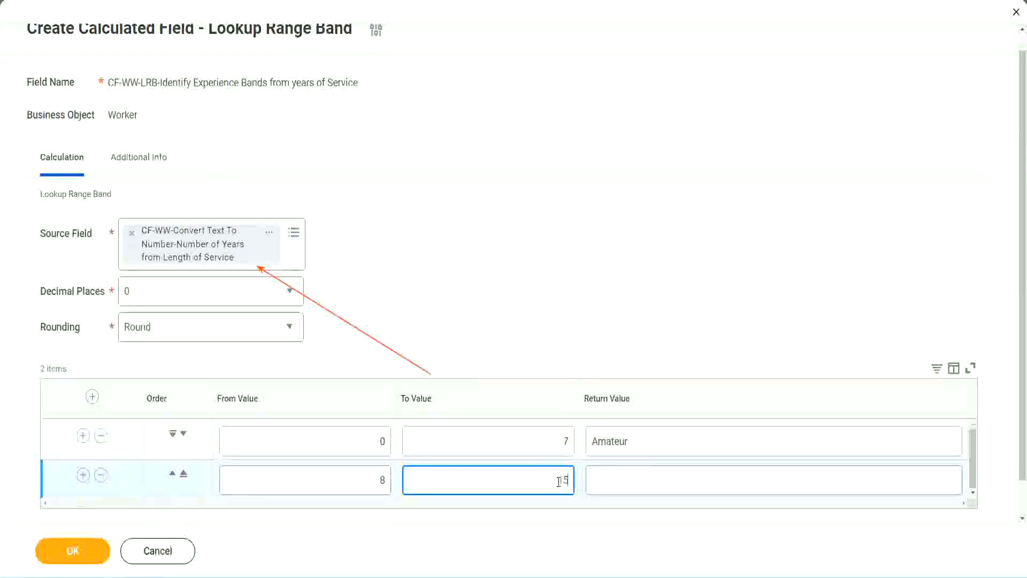
{"action": "left_click", "coordinate": [633, 477]}
{"action": "type", "text": "Ex"}
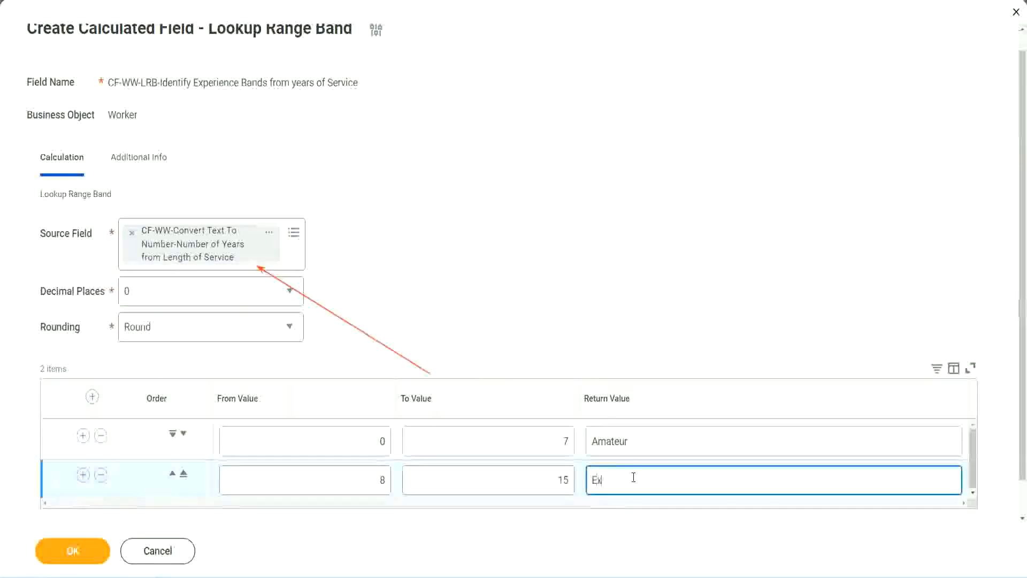
{"action": "type", "text": "perienced"}
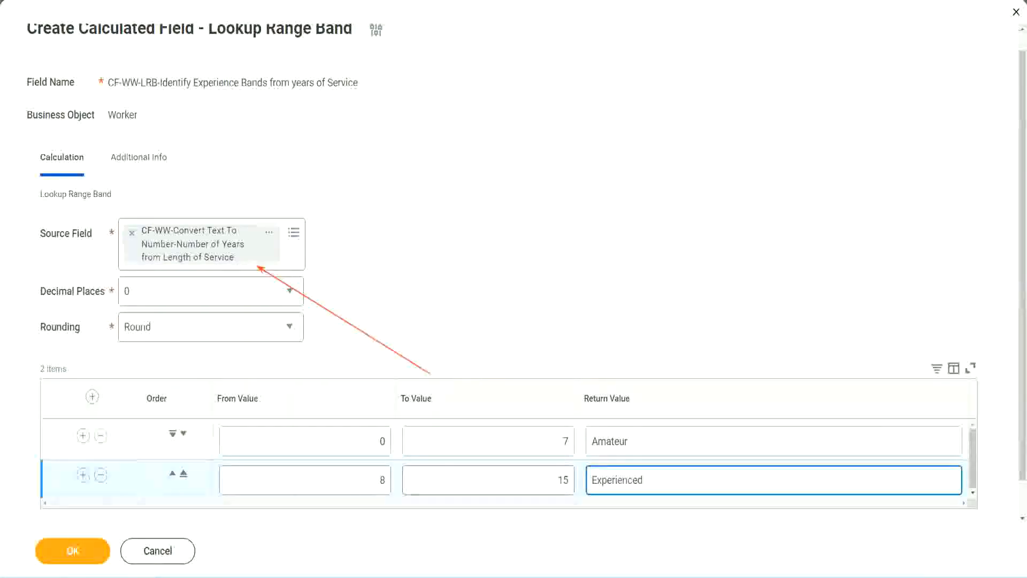
- Add a third range band row from 16 to 30 with the return value Senior
{"action": "left_click", "coordinate": [83, 474]}
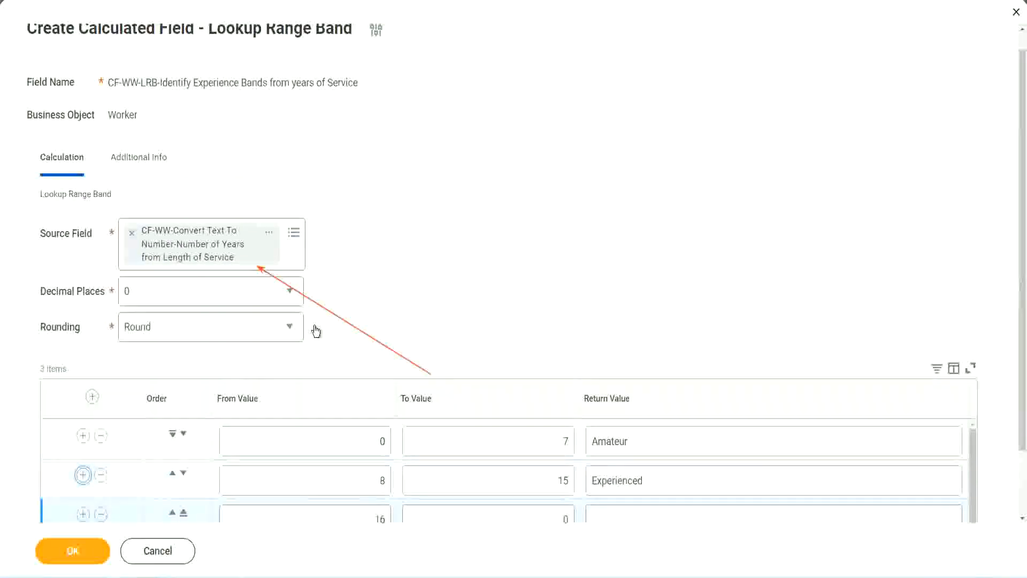
{"action": "scroll", "coordinate": [374, 326], "scroll_direction": "down", "scroll_amount": 2}
{"action": "left_click", "coordinate": [363, 443]}
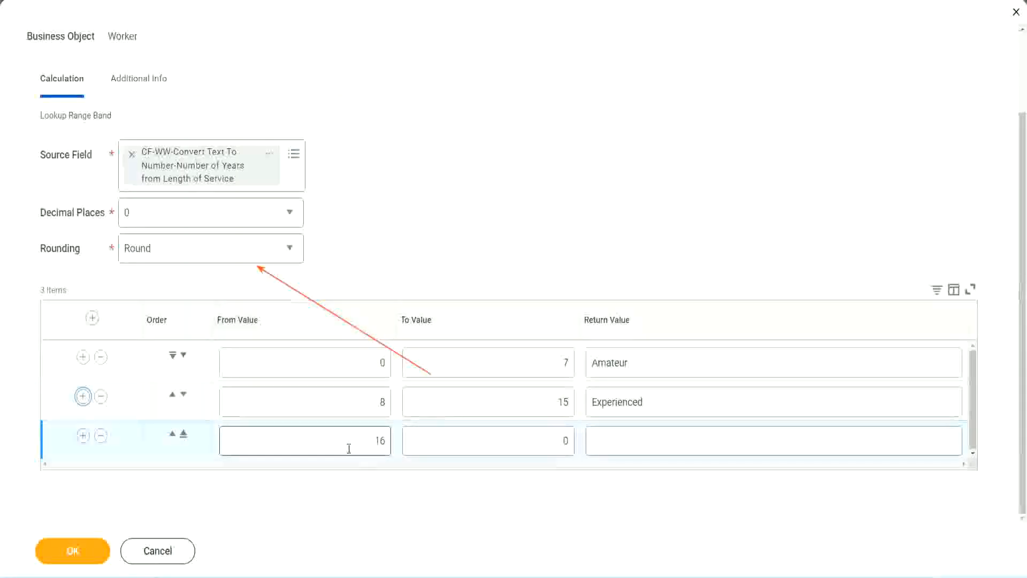
{"action": "left_click", "coordinate": [513, 441]}
{"action": "left_click", "coordinate": [546, 440]}
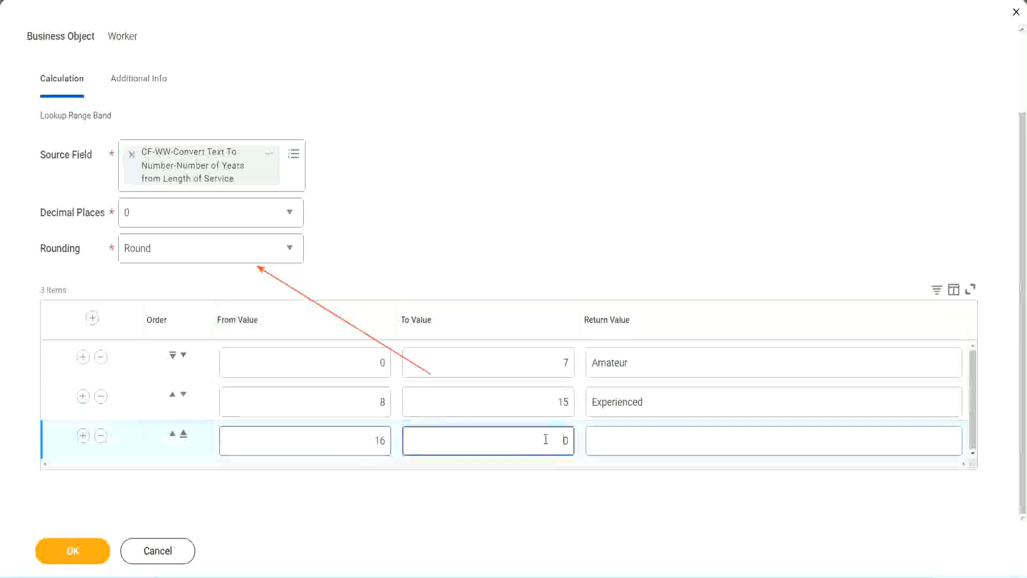
{"action": "type", "text": "3"}
{"action": "key", "text": "Tab"}
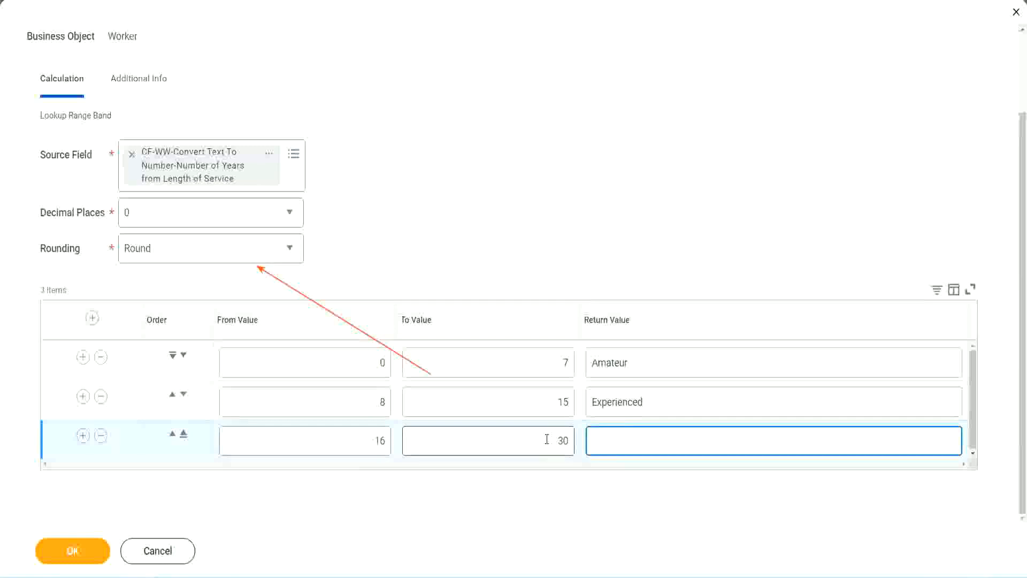
{"action": "type", "text": "Senior"}
- Add a fourth range band row from 31 to 1000 with the return value Legend
{"action": "left_click", "coordinate": [82, 435]}
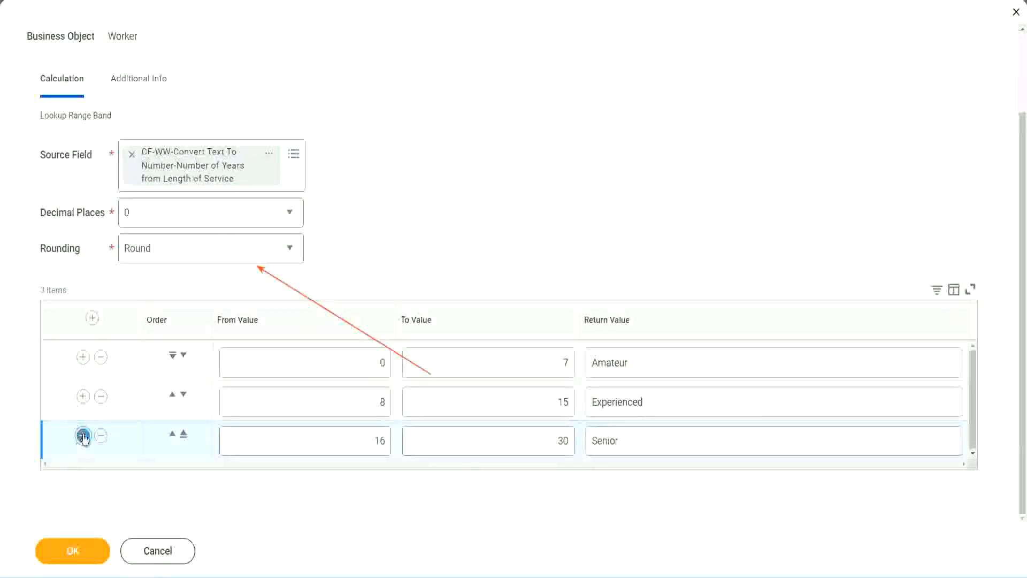
{"action": "left_click", "coordinate": [343, 434]}
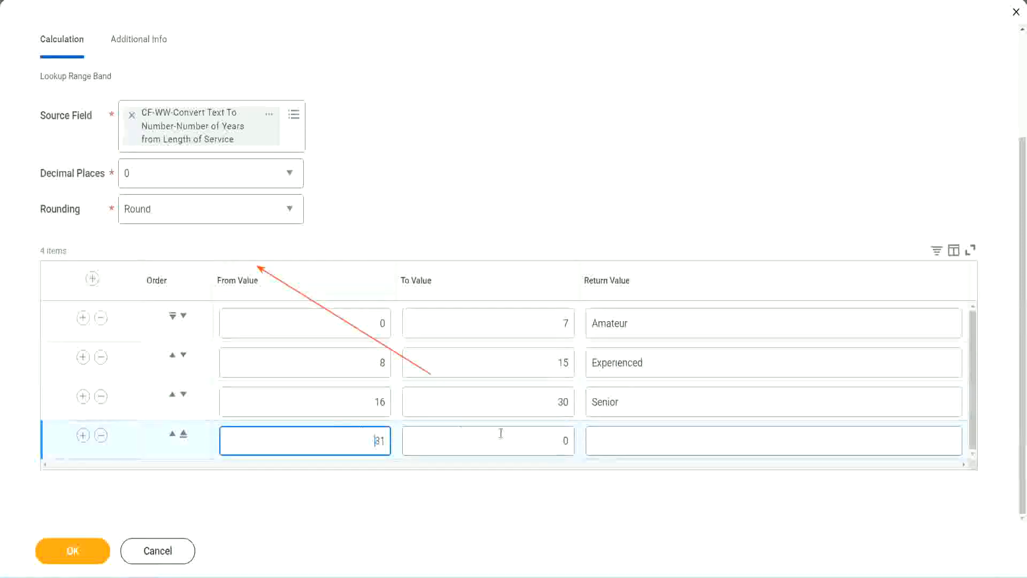
{"action": "left_click", "coordinate": [553, 442]}
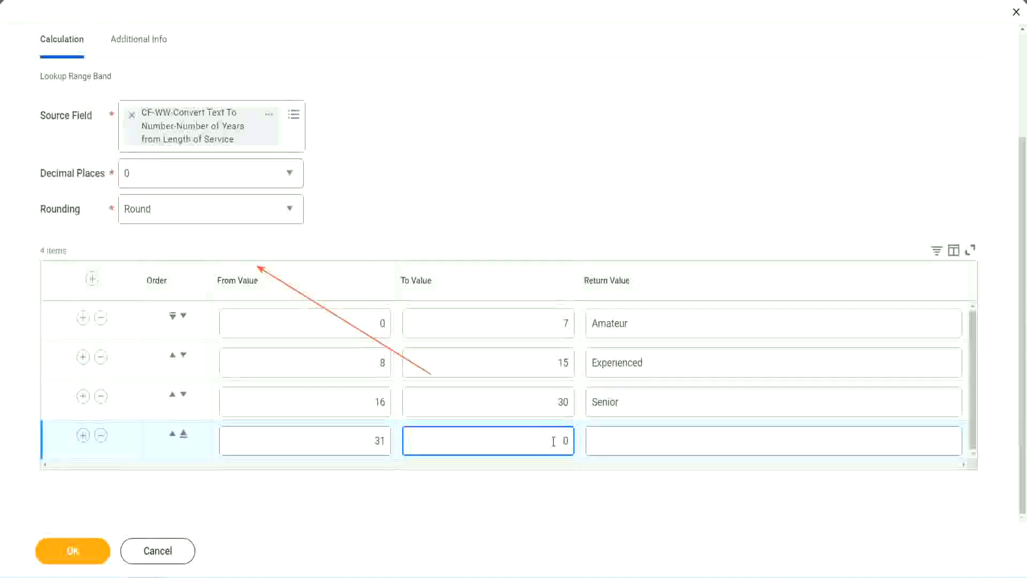
{"action": "type", "text": "1000"}
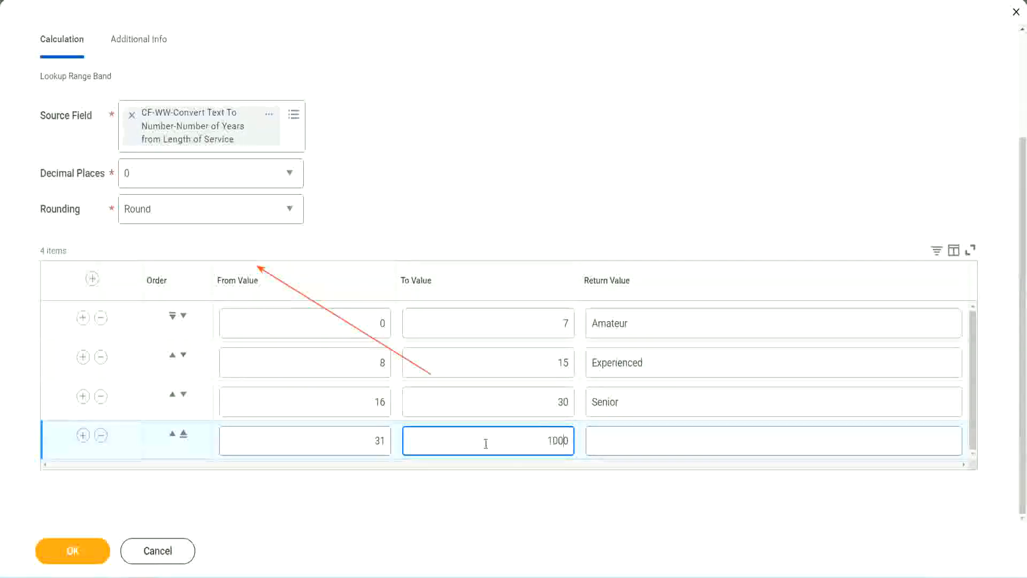
{"action": "left_click_drag", "start_coordinate": [536, 434], "coordinate": [582, 436]}
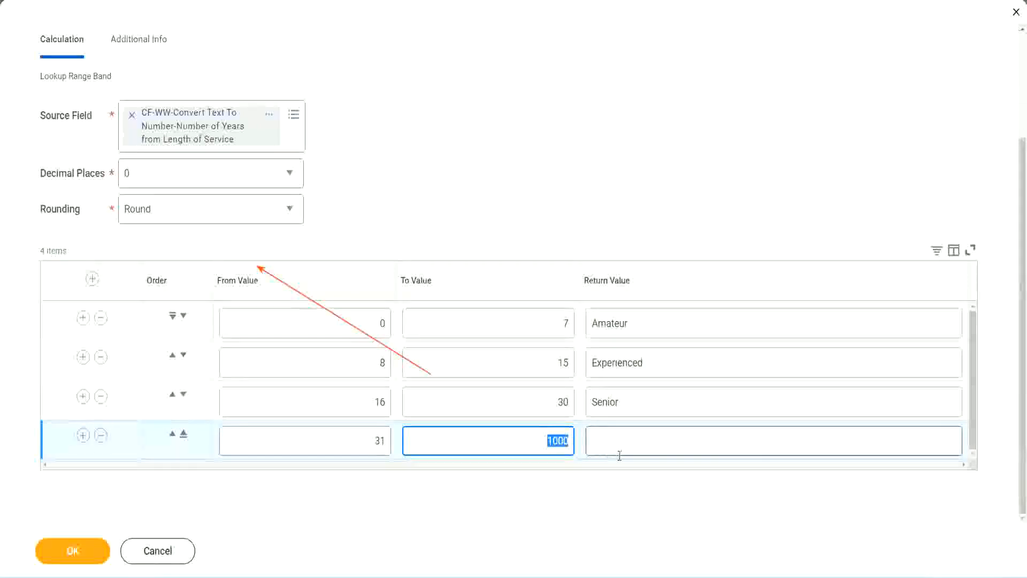
{"action": "left_click", "coordinate": [543, 437]}
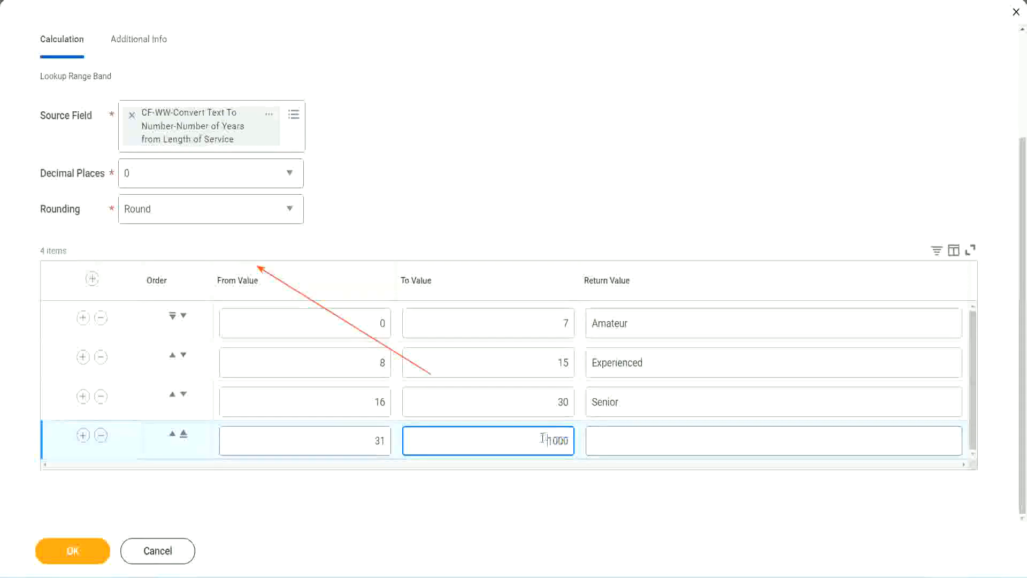
{"action": "left_click_drag", "start_coordinate": [538, 437], "coordinate": [575, 437]}
{"action": "left_click", "coordinate": [641, 441]}
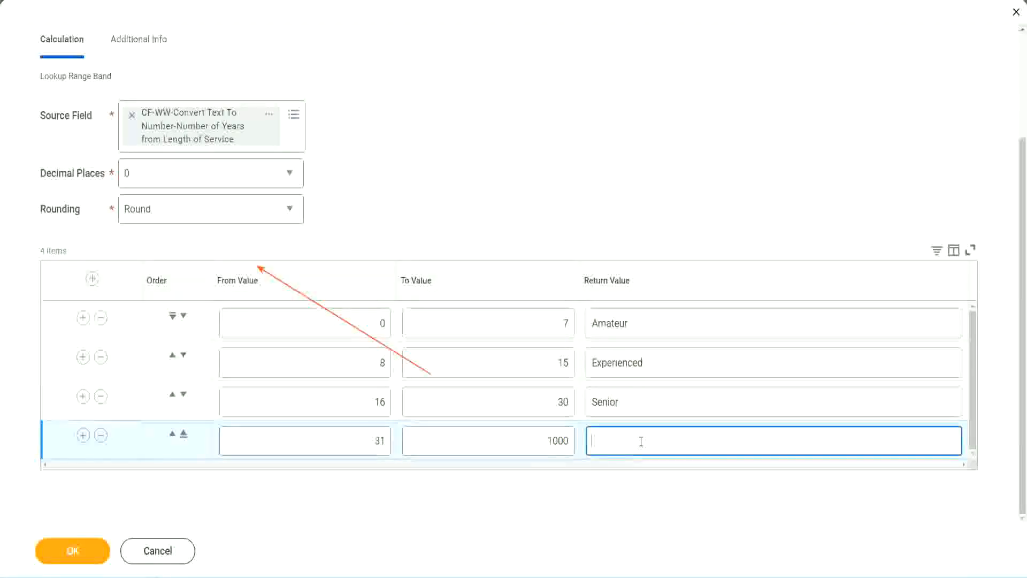
{"action": "type", "text": "Legend"}
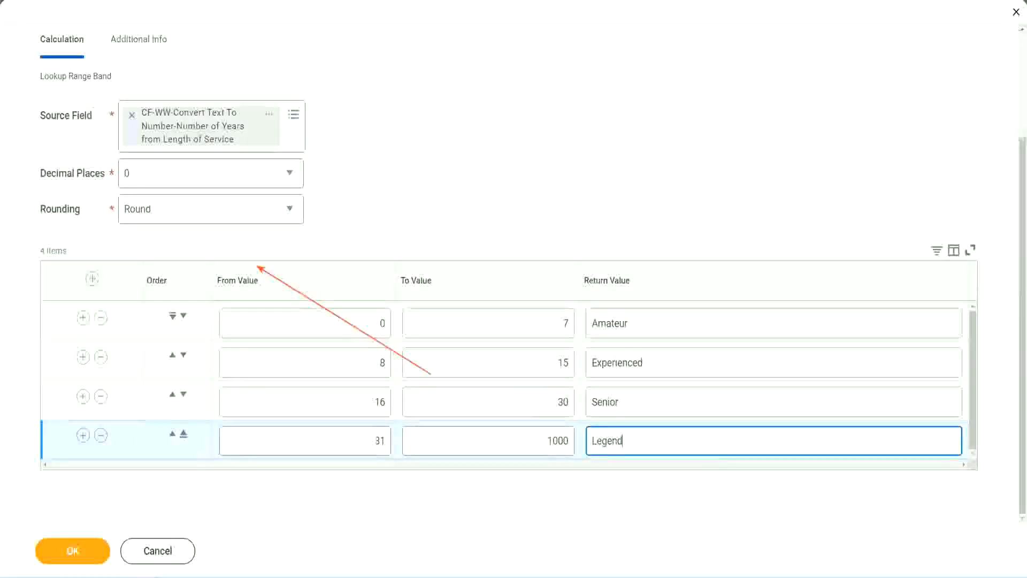
{"action": "left_click", "coordinate": [481, 182]}
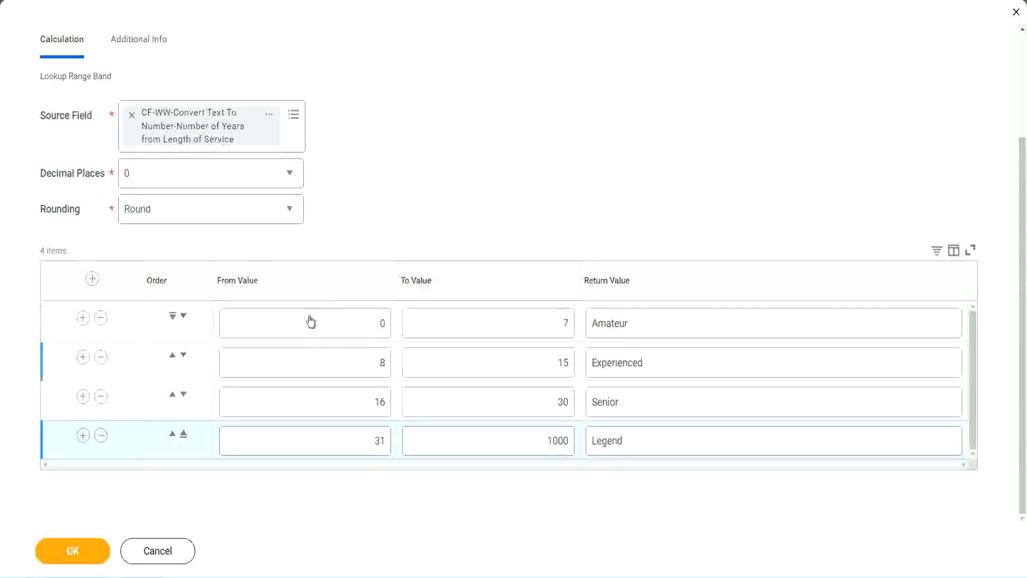
- Review the from, to and return values of the range bands in the table
{"action": "double_click", "coordinate": [667, 322]}
{"action": "double_click", "coordinate": [663, 363]}
{"action": "double_click", "coordinate": [644, 408]}
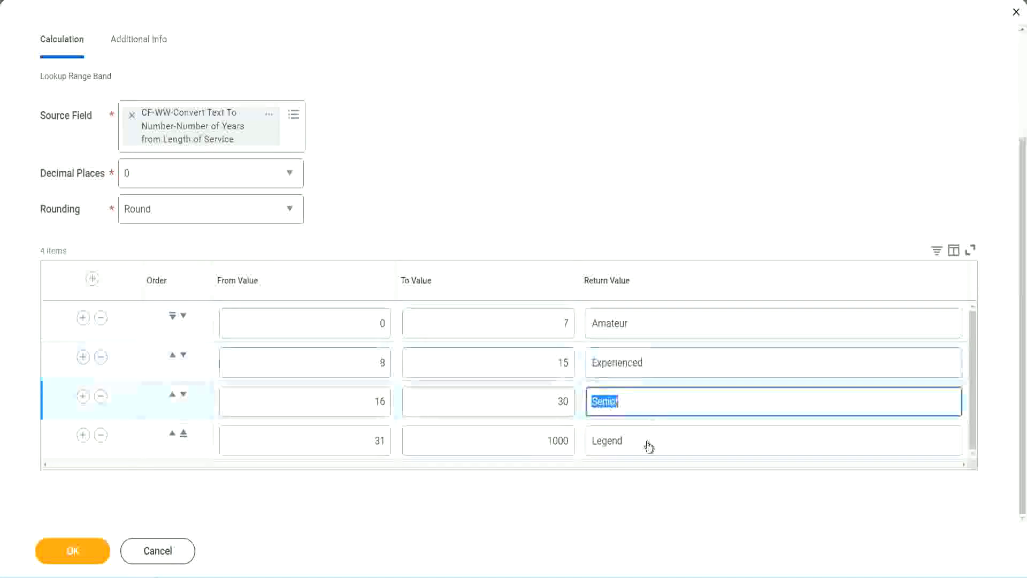
{"action": "double_click", "coordinate": [648, 440]}
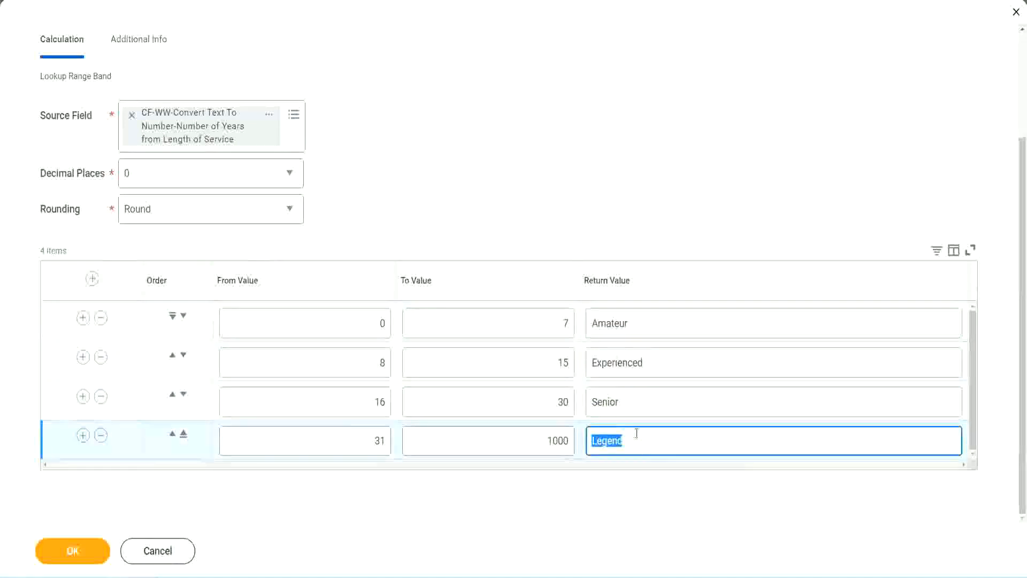
{"action": "double_click", "coordinate": [328, 323]}
{"action": "double_click", "coordinate": [530, 322]}
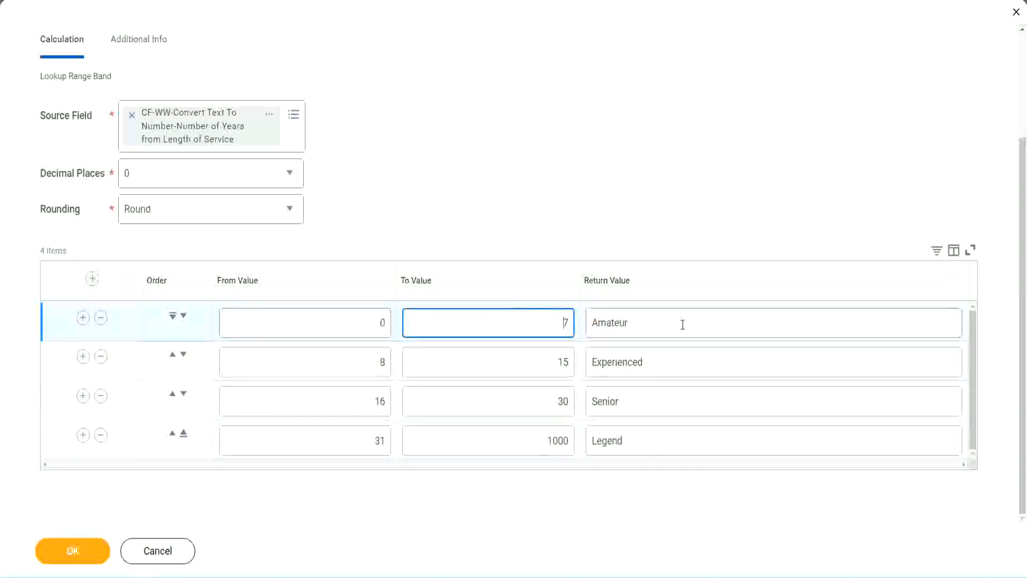
{"action": "double_click", "coordinate": [679, 323]}
{"action": "double_click", "coordinate": [663, 362]}
{"action": "double_click", "coordinate": [650, 405]}
{"action": "double_click", "coordinate": [645, 440]}
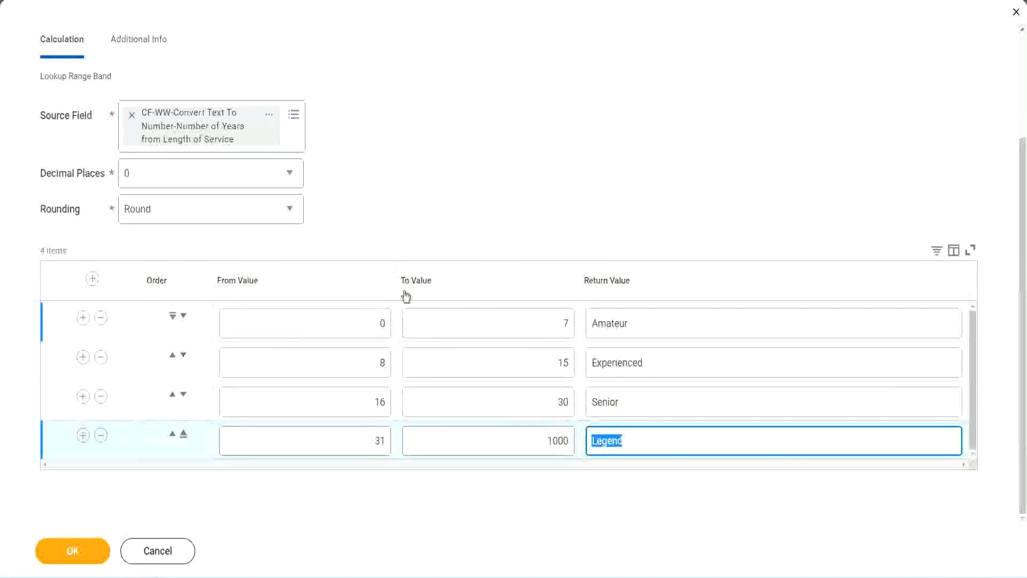
{"action": "left_click", "coordinate": [476, 224]}
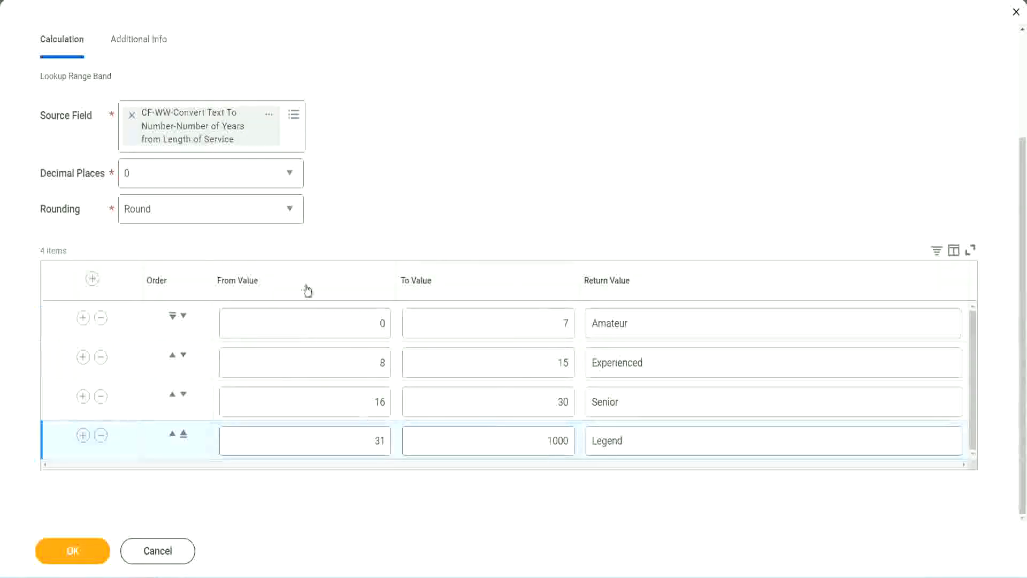
- Save the Lookup Range Band calculated field and copy its name from the save confirmation
{"action": "left_click", "coordinate": [72, 550]}
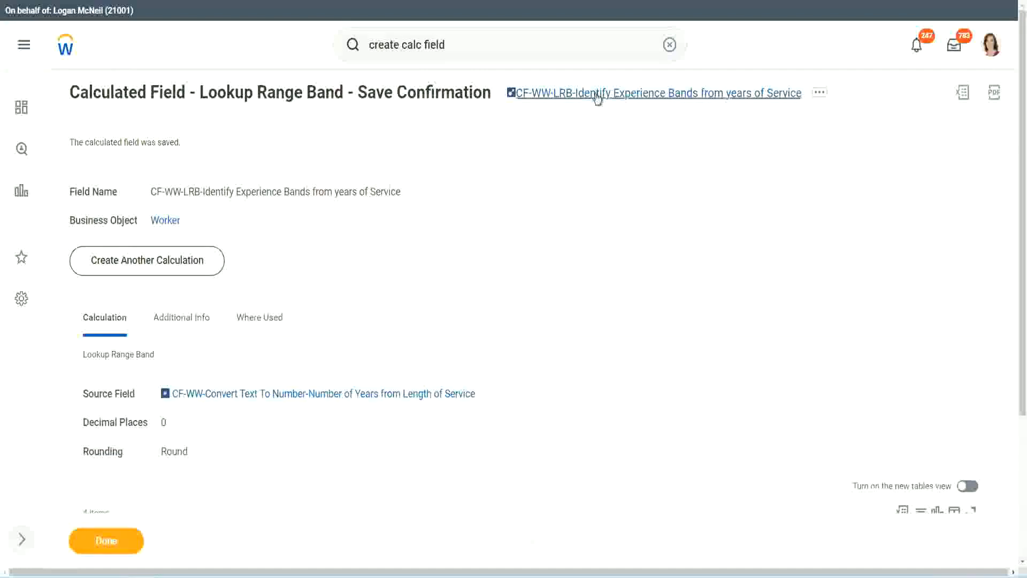
{"action": "right_click", "coordinate": [594, 101]}
{"action": "left_click", "coordinate": [609, 159]}
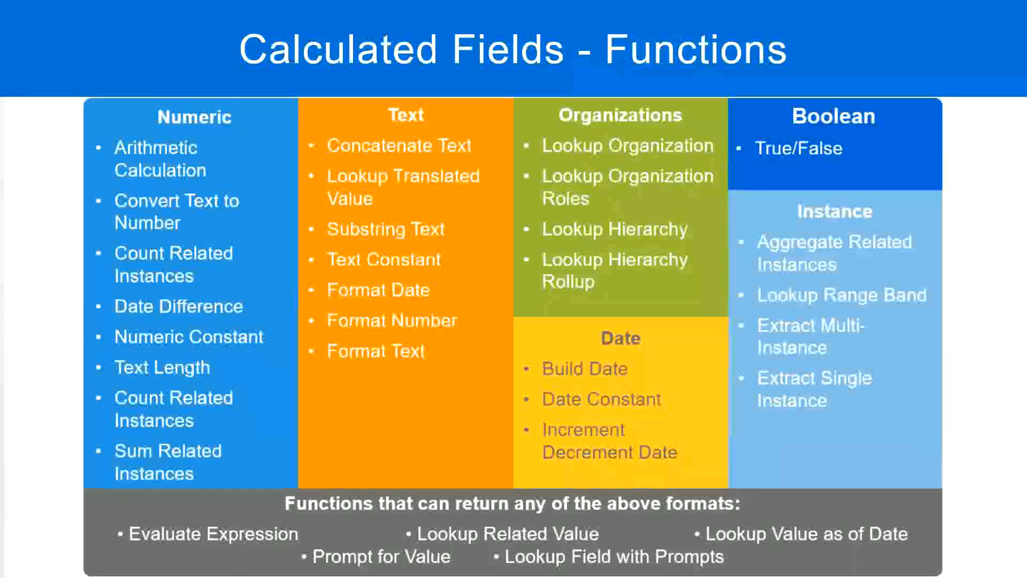
- Switch to the Notepad++ notes and add the amount 10,000 USD a few lines below the Field 5 entry
{"action": "key", "text": "alt+Tab"}
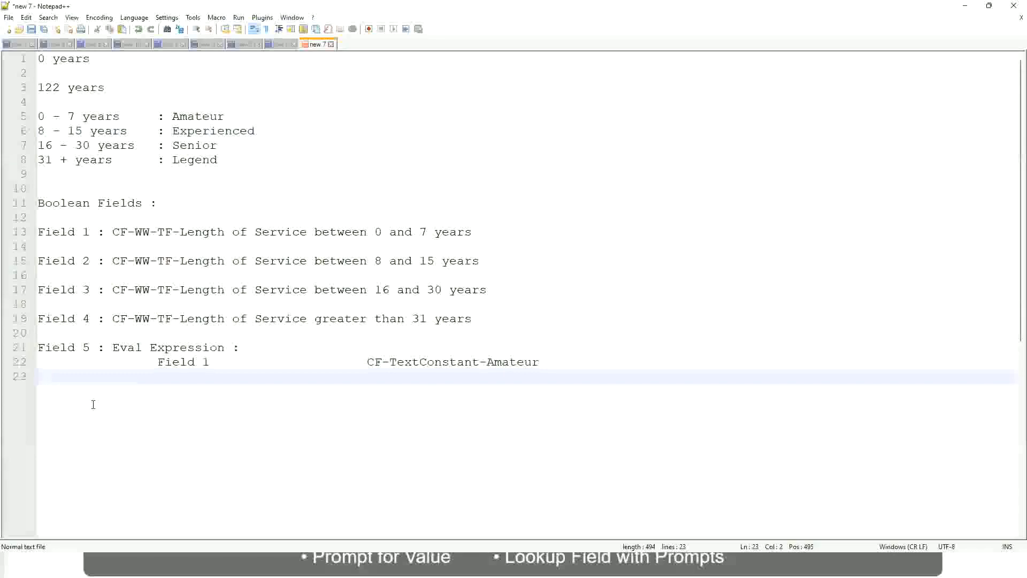
{"action": "key", "text": "Return"}
{"action": "key", "text": "Return"}
{"action": "key", "text": "Return"}
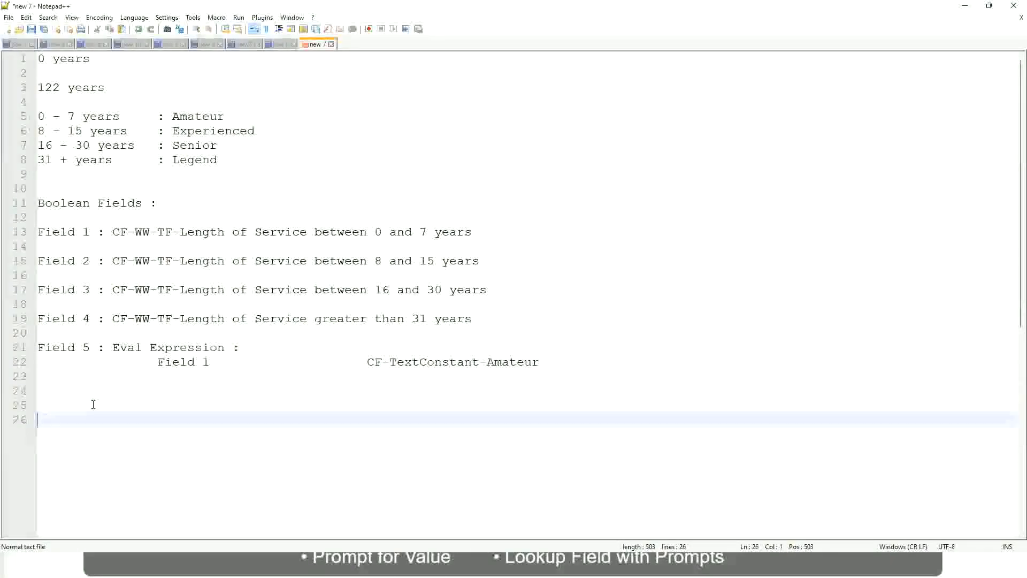
{"action": "type", "text": "10,000 USD"}
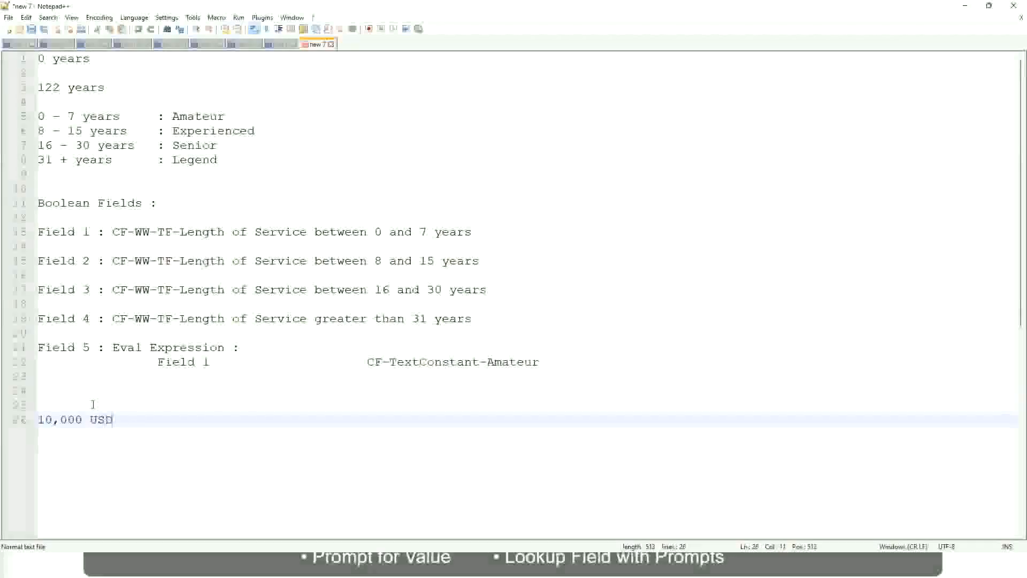
- Add 1,000,000 USD on the same line, spaced well apart from the 10,000 USD amount
{"action": "key", "text": "Tab"}
{"action": "key", "text": "Tab"}
{"action": "key", "text": "Tab"}
{"action": "key", "text": "Tab"}
{"action": "key", "text": "Tab"}
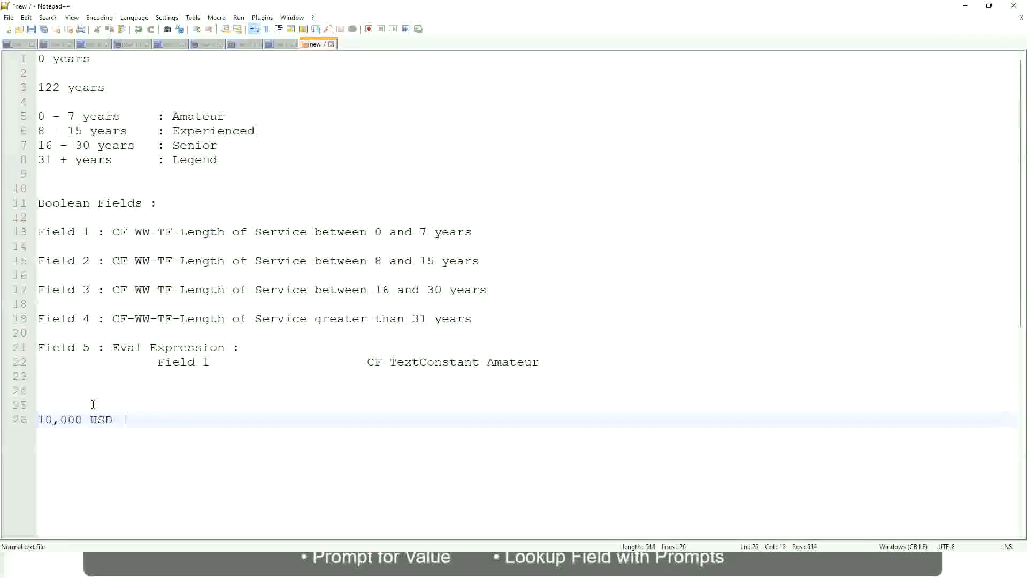
{"action": "key", "text": "Tab"}
{"action": "key", "text": "Tab"}
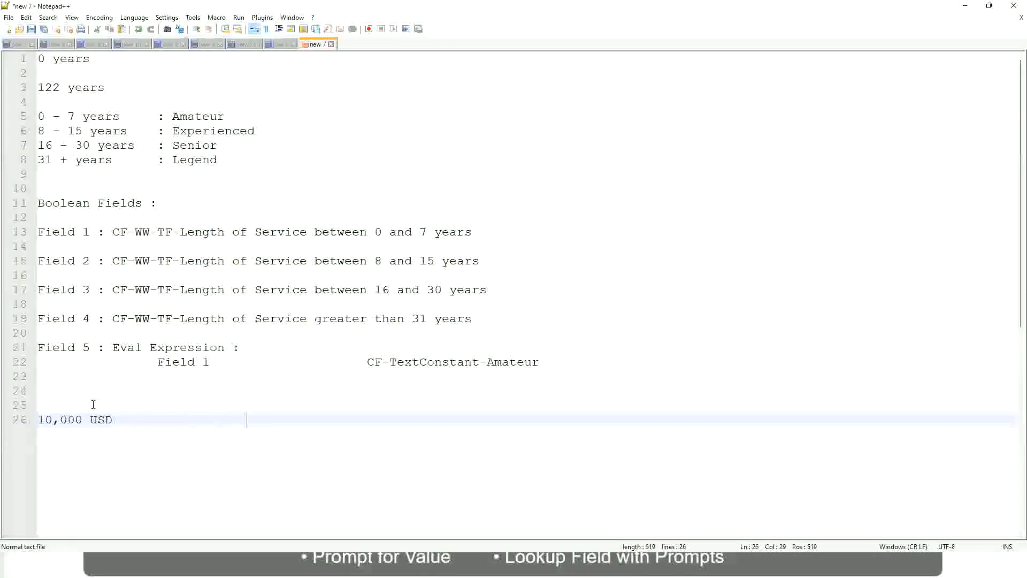
{"action": "type", "text": "1,000,000"}
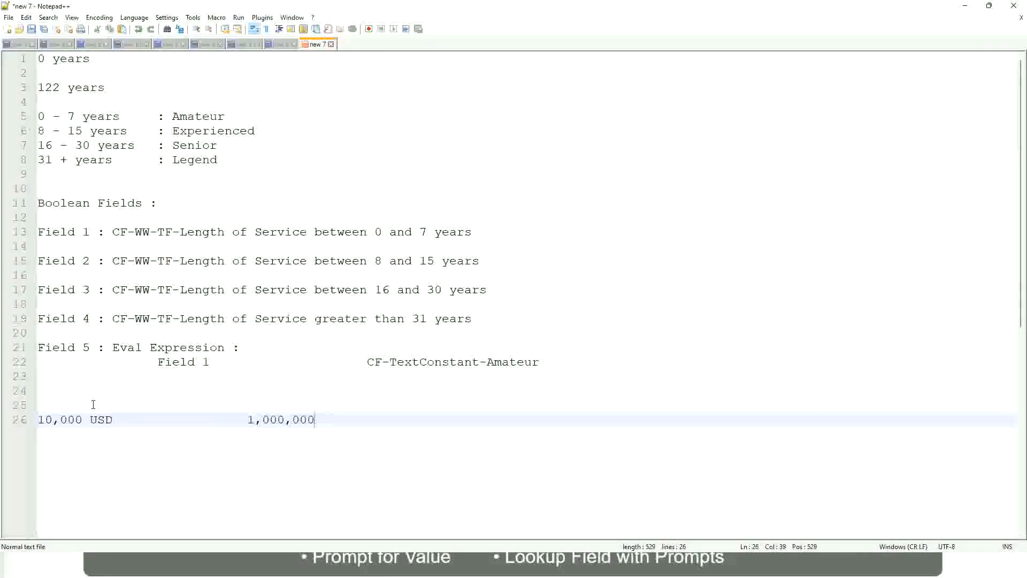
{"action": "key", "text": "Left"}
{"action": "key", "text": "Left"}
{"action": "key", "text": "Left"}
{"action": "key", "text": "Left"}
{"action": "key", "text": "Left"}
{"action": "key", "text": "Right"}
{"action": "key", "text": "Right"}
{"action": "key", "text": "Right"}
{"action": "key", "text": "Right"}
{"action": "key", "text": "Right"}
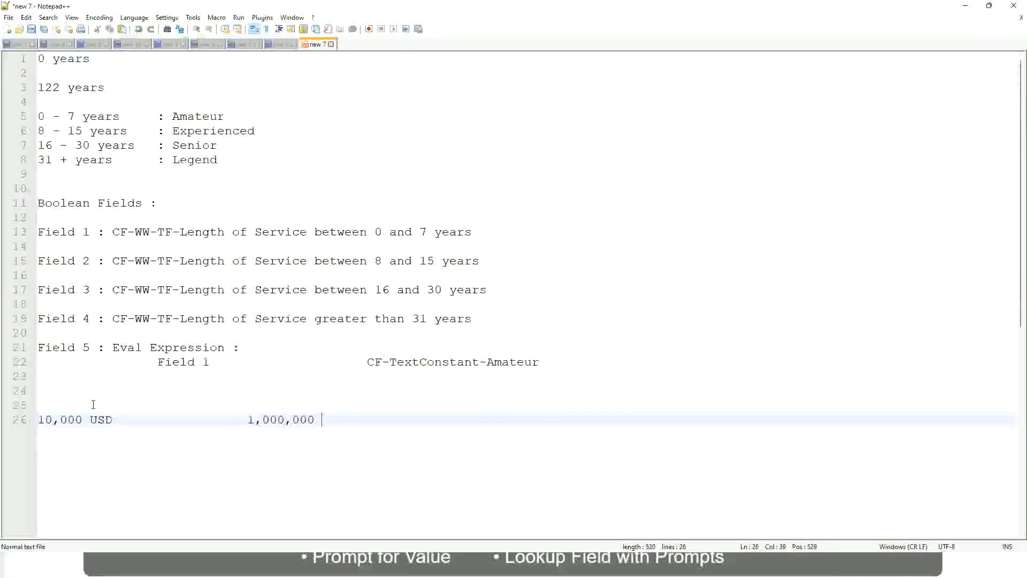
{"action": "type", "text": "USD"}
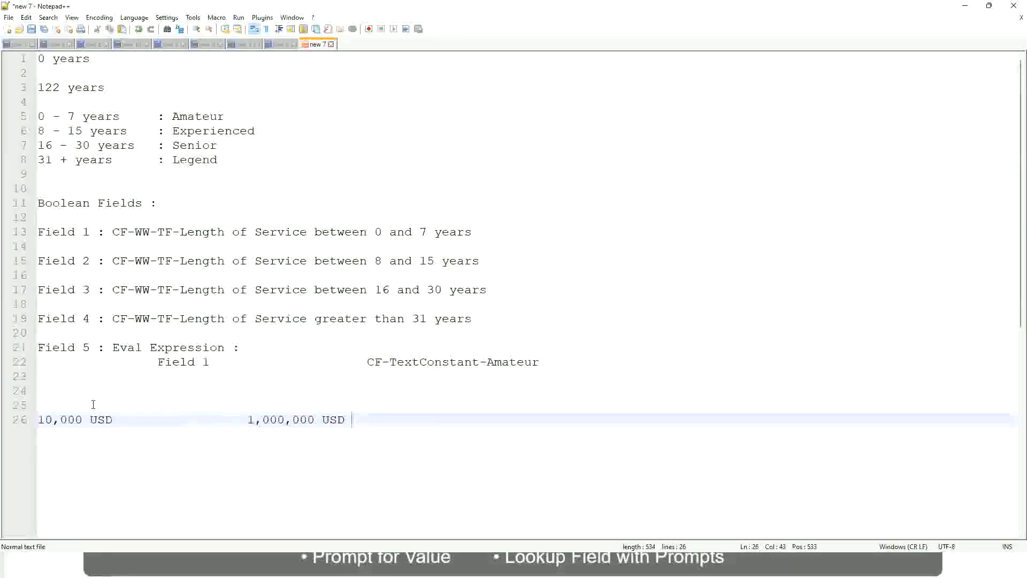
- Leave a blank line below the amounts and add the range line "10 - 50,000 : Low"
{"action": "key", "text": "Return"}
{"action": "key", "text": "Return"}
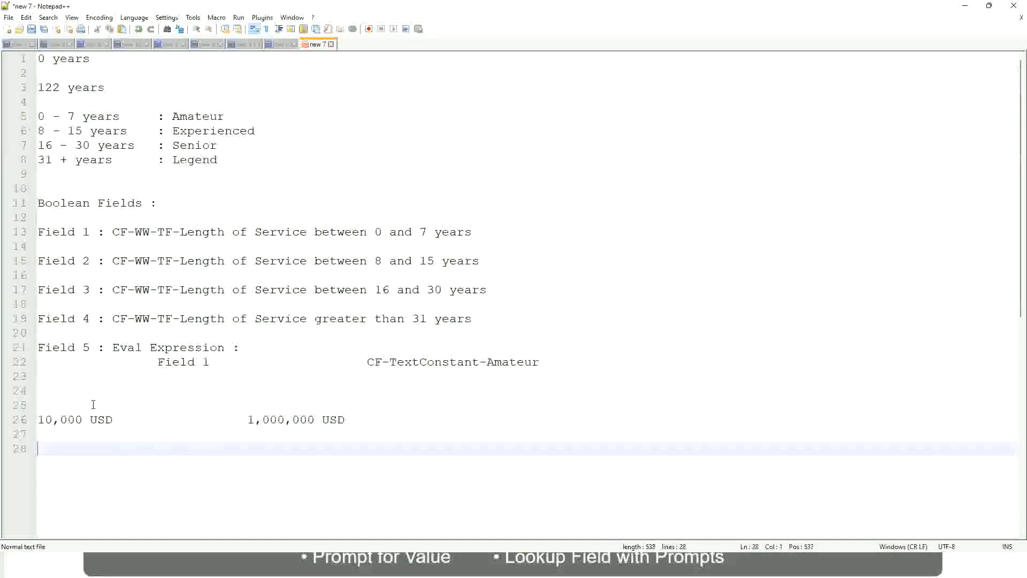
{"action": "type", "text": "10 - 50,000"}
{"action": "key", "text": "Tab"}
{"action": "key", "text": "Tab"}
{"action": "key", "text": "Tab"}
{"action": "key", "text": "Tab"}
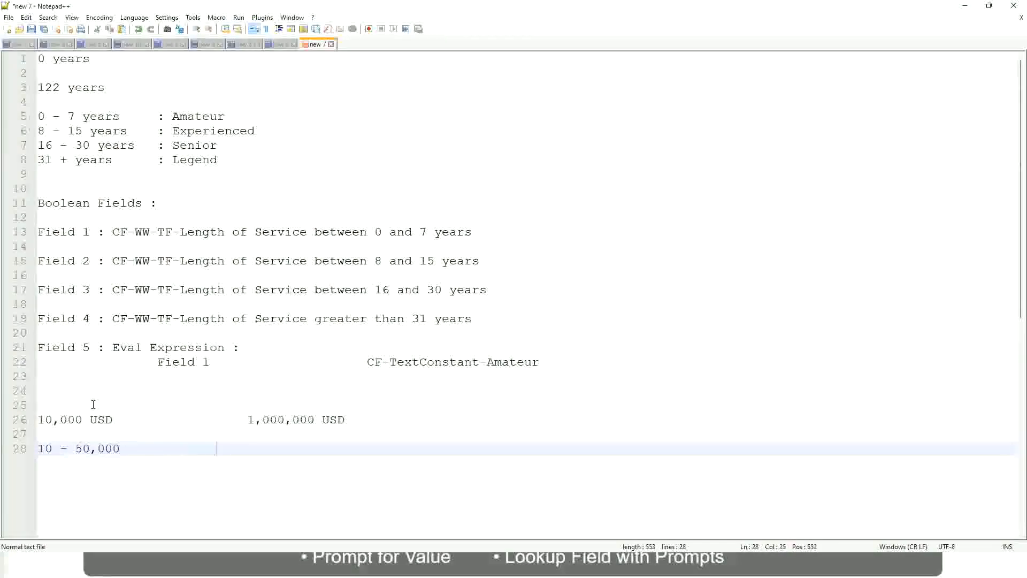
{"action": "type", "text": ": Low"}
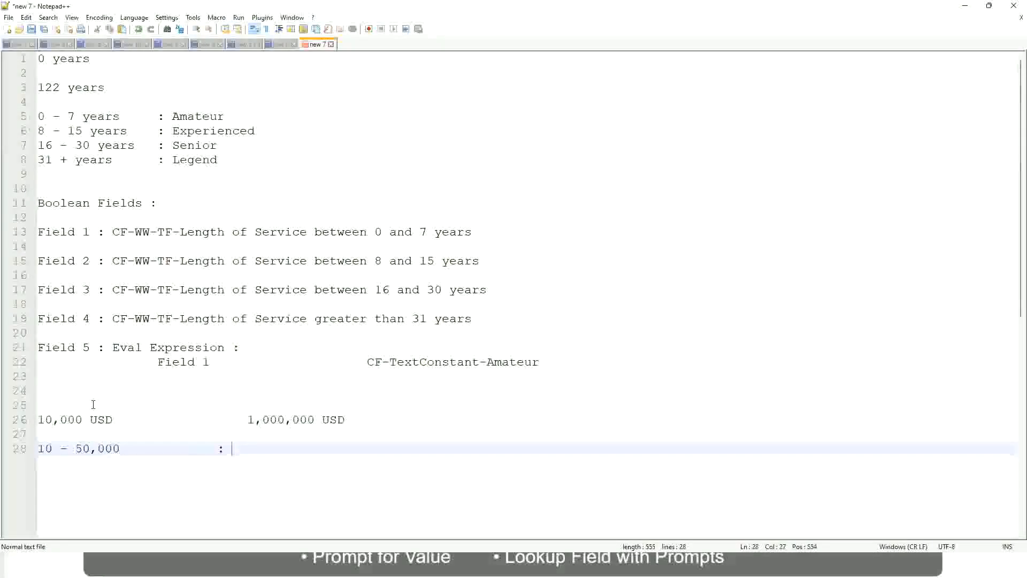
- Add the range line "50,001 - 150,000 : Medium" directly below the Low range, aligning its label
{"action": "key", "text": "Return"}
{"action": "key", "text": "Return"}
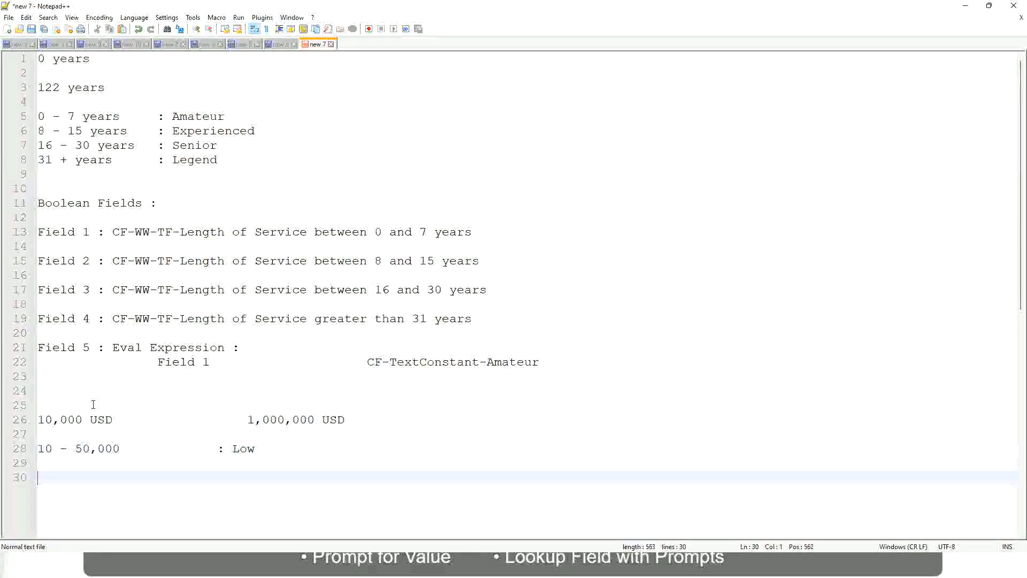
{"action": "key", "text": "Up"}
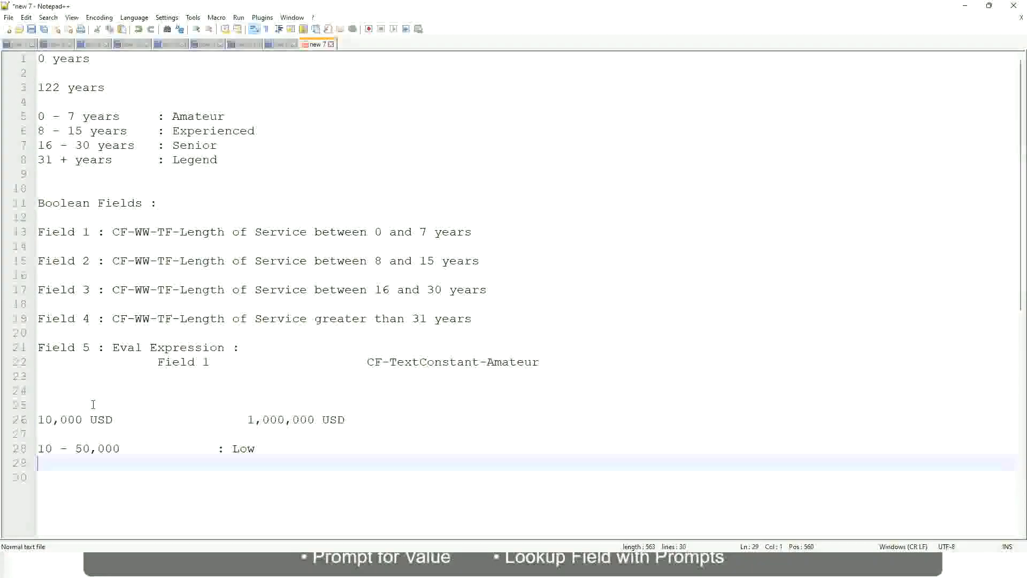
{"action": "type", "text": "50,001 "}
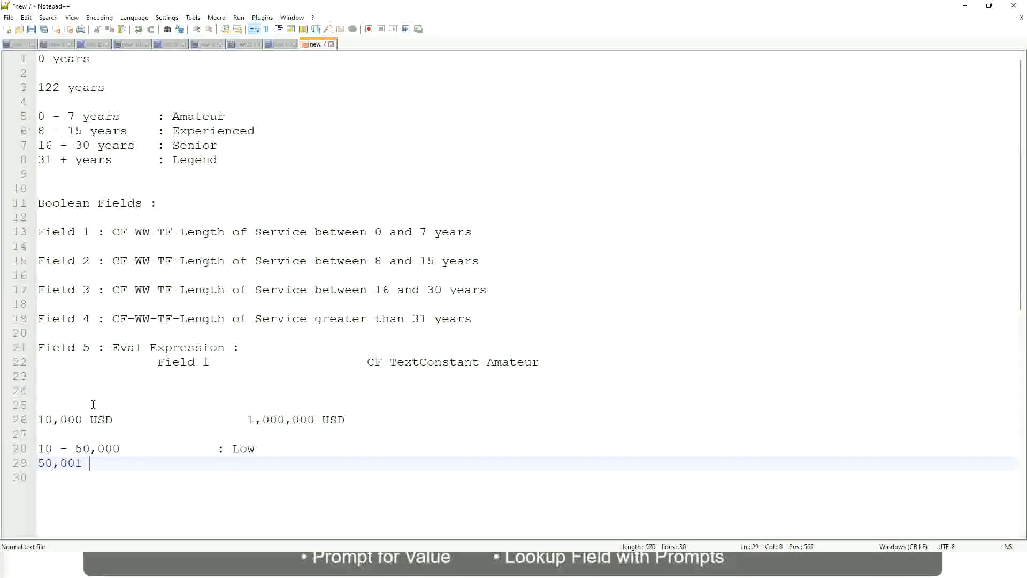
{"action": "type", "text": "- 150,000"}
{"action": "key", "text": "Tab"}
{"action": "key", "text": "Tab"}
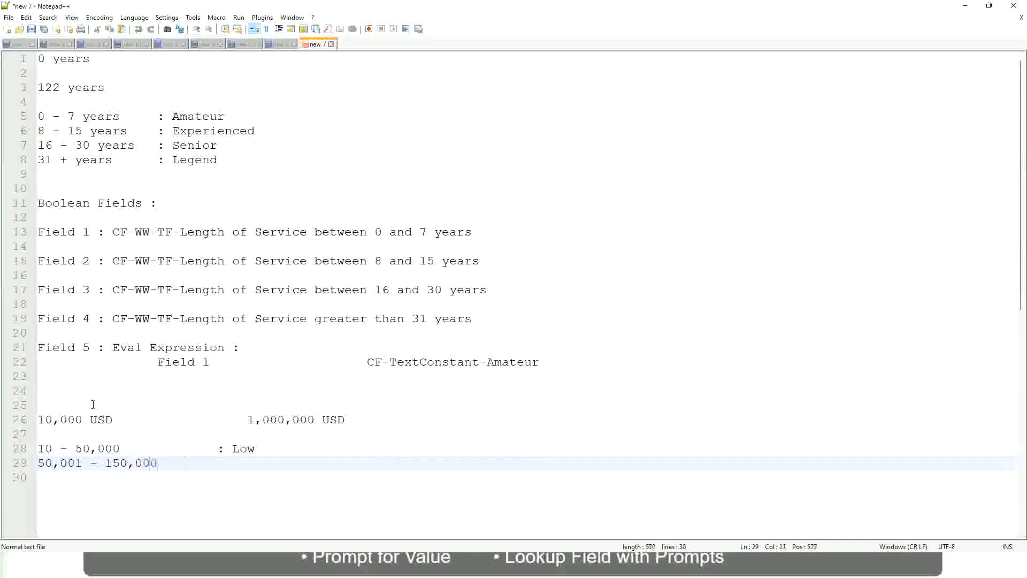
{"action": "type", "text": ": Med"}
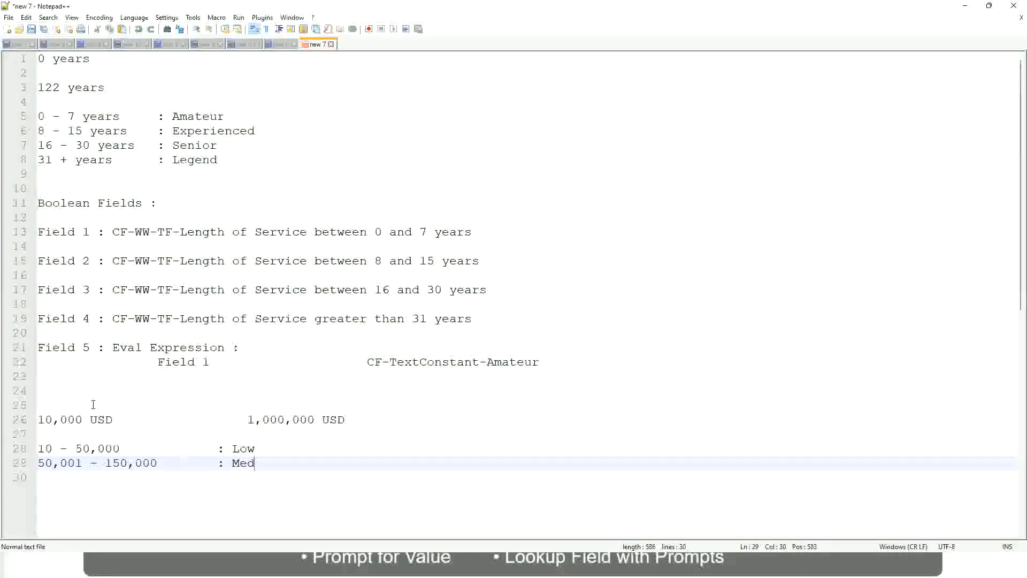
{"action": "type", "text": "ium"}
- Add the range line "> 150,000 : High" below the Medium range, aligning its label
{"action": "key", "text": "Return"}
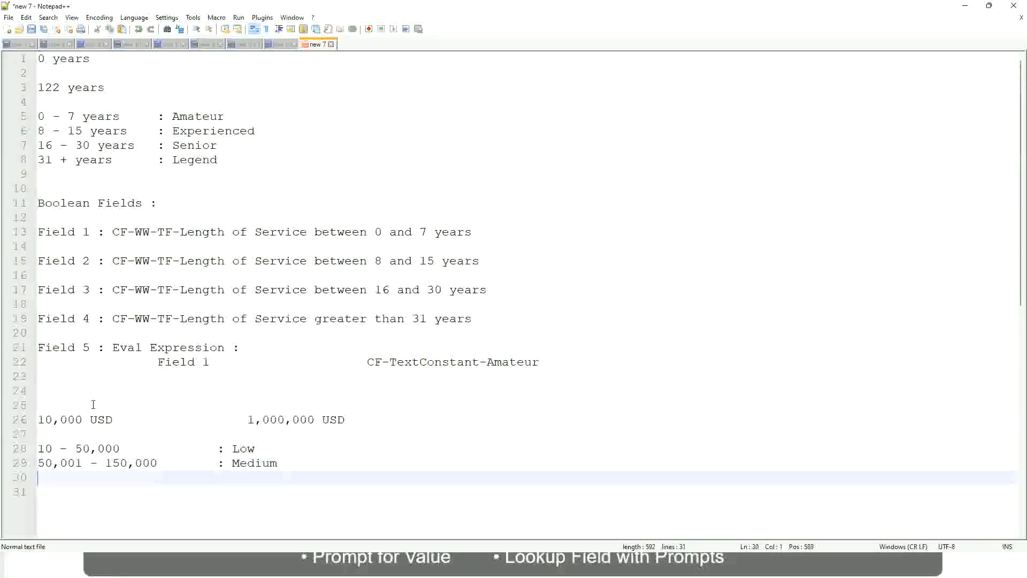
{"action": "type", "text": "> 150,000"}
{"action": "key", "text": "Tab"}
{"action": "key", "text": "Tab"}
{"action": "key", "text": "Tab"}
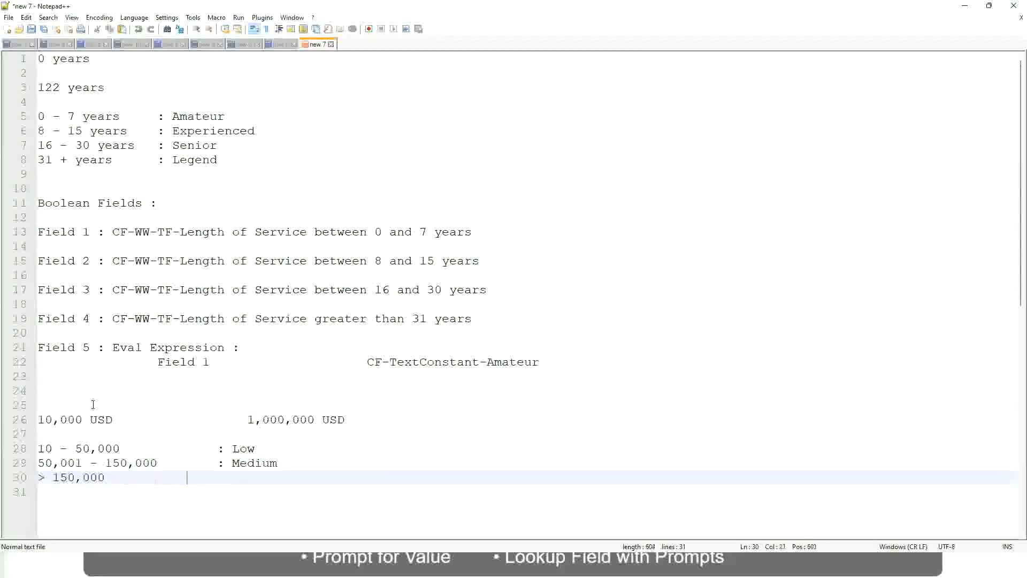
{"action": "key", "text": "Tab"}
{"action": "type", "text": ": High"}
- Review the two USD amounts and compare them with the Low, Medium and High range lines
{"action": "left_click", "coordinate": [32, 419]}
{"action": "left_click", "coordinate": [45, 418]}
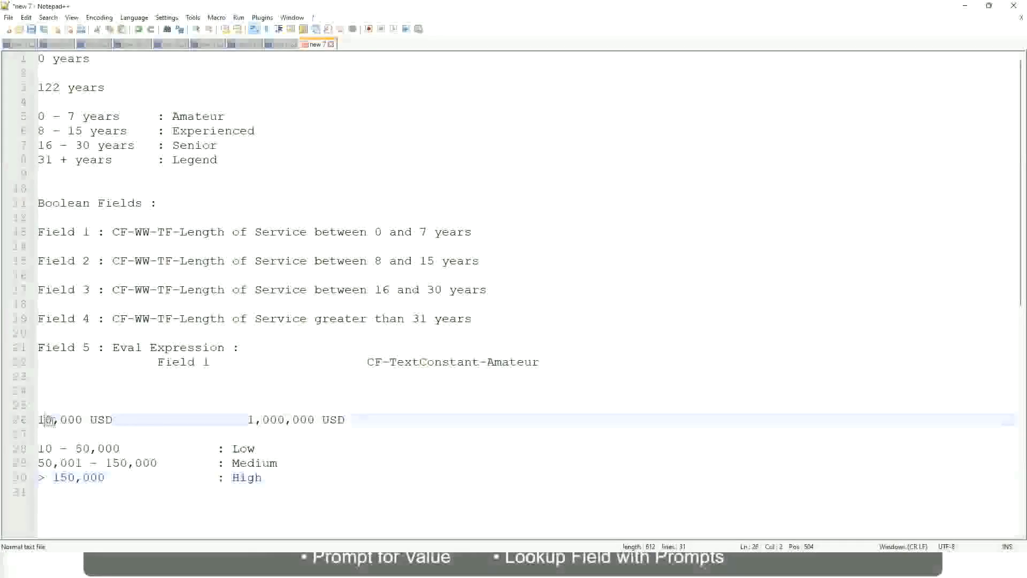
{"action": "double_click", "coordinate": [308, 420]}
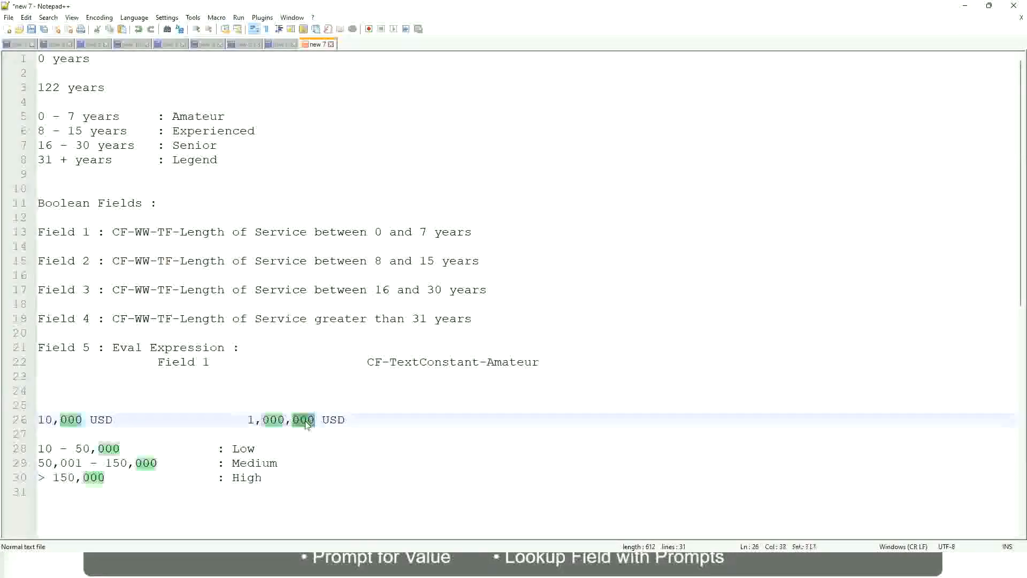
{"action": "left_click", "coordinate": [189, 463]}
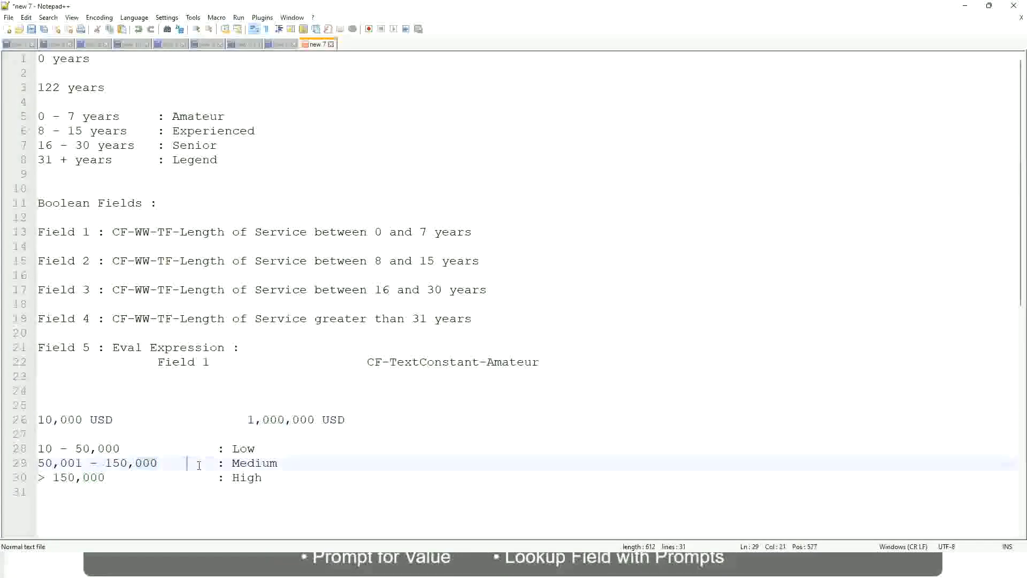
{"action": "left_click", "coordinate": [33, 420]}
{"action": "left_click", "coordinate": [318, 422]}
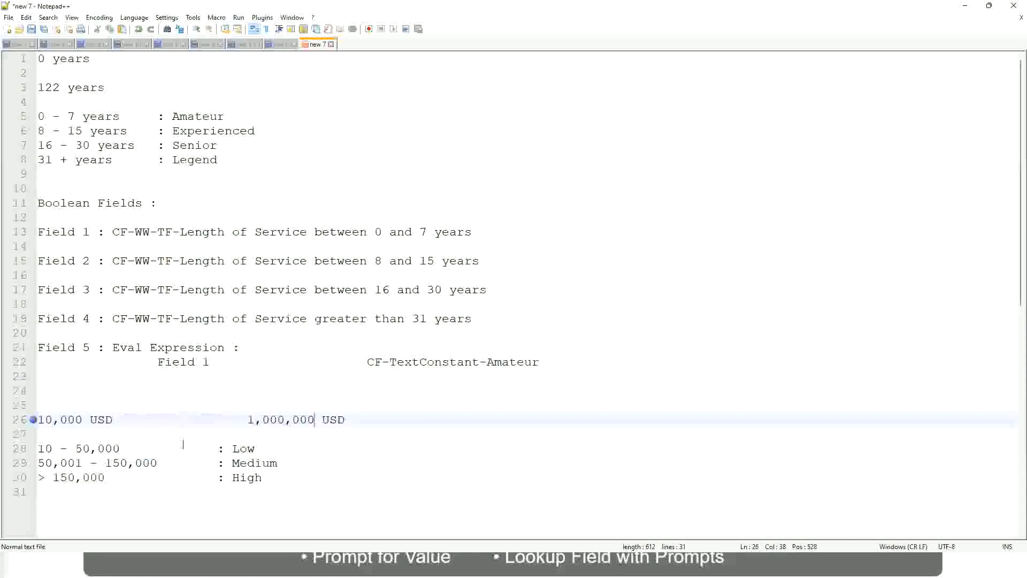
{"action": "left_click", "coordinate": [247, 449]}
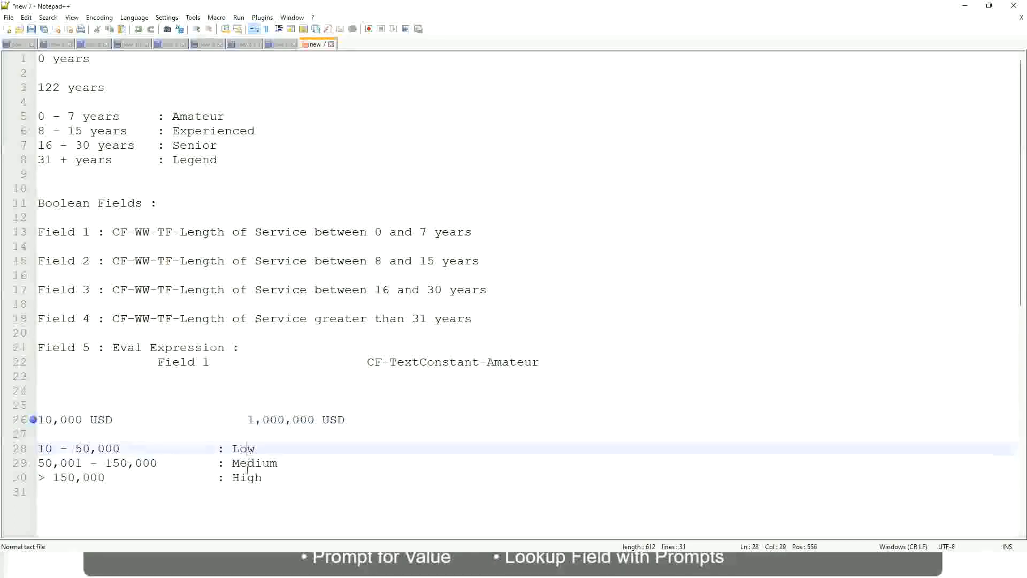
{"action": "key", "text": "Down"}
{"action": "key", "text": "Down"}
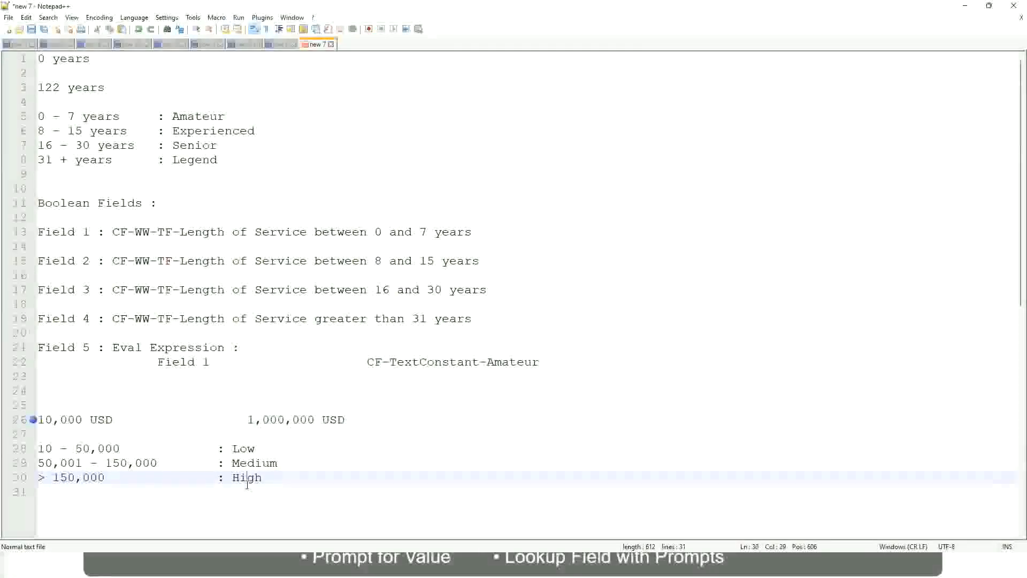
{"action": "left_click", "coordinate": [134, 433]}
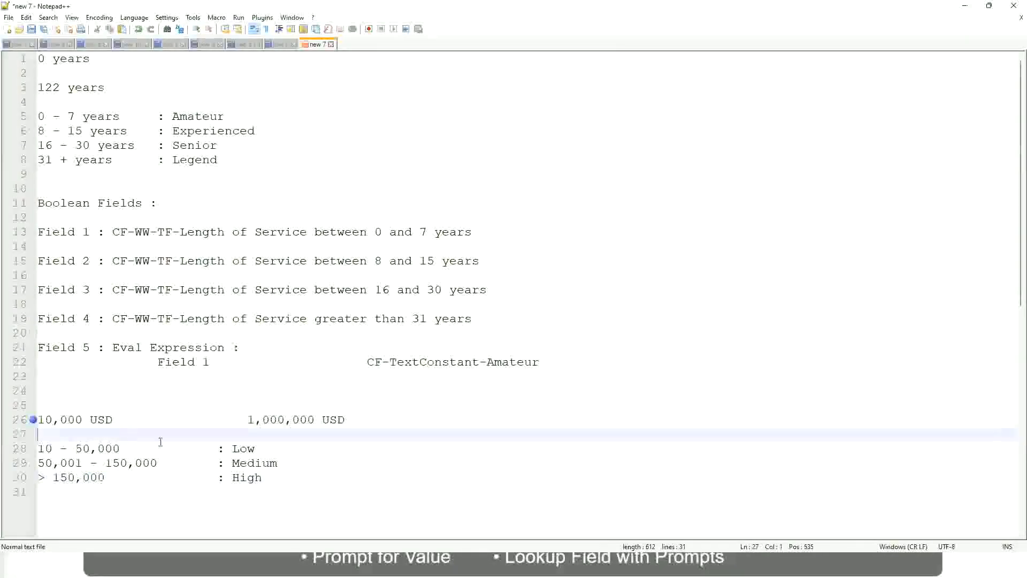
{"action": "left_click", "coordinate": [263, 476]}
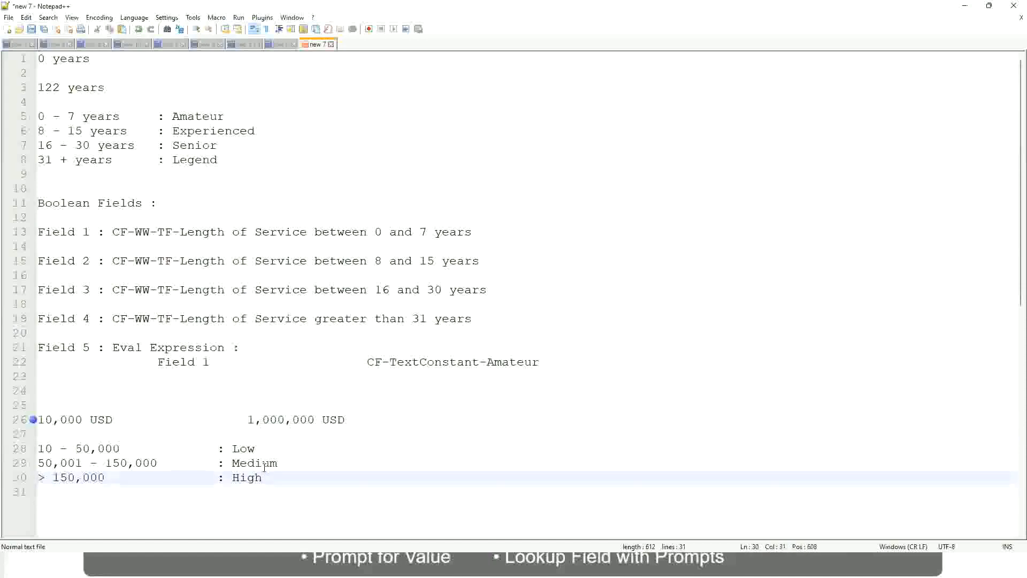